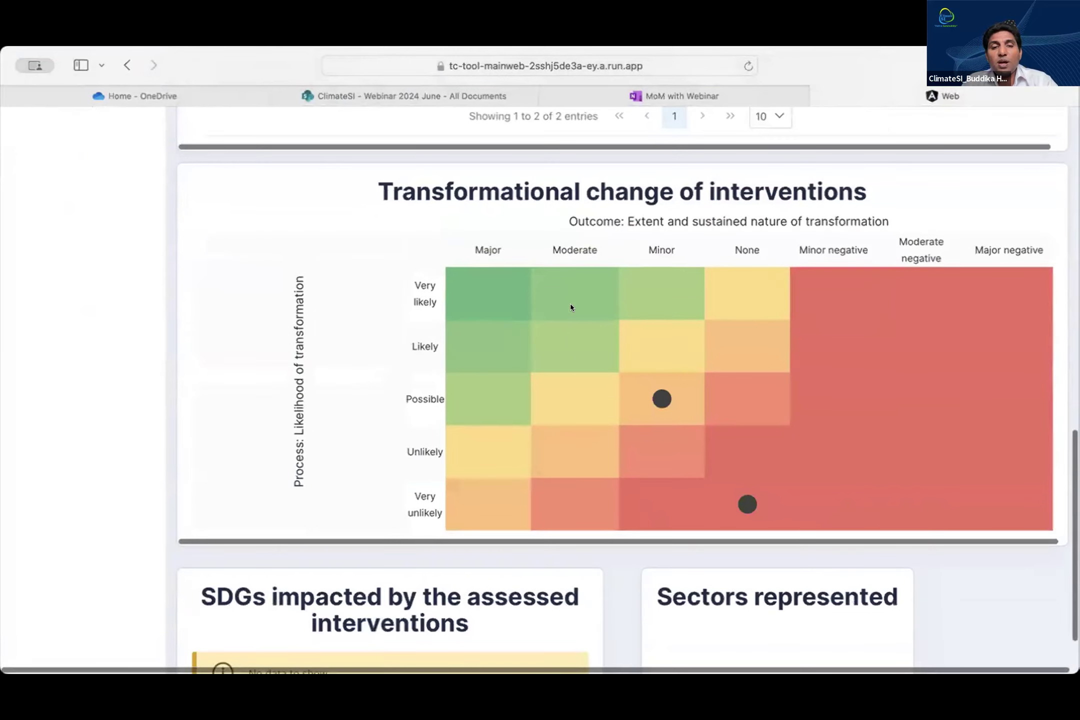
# Switch the interventions overview to all tools and review its recent assessments and transformational change matrix
pyautogui.scroll(10, 571, 307)
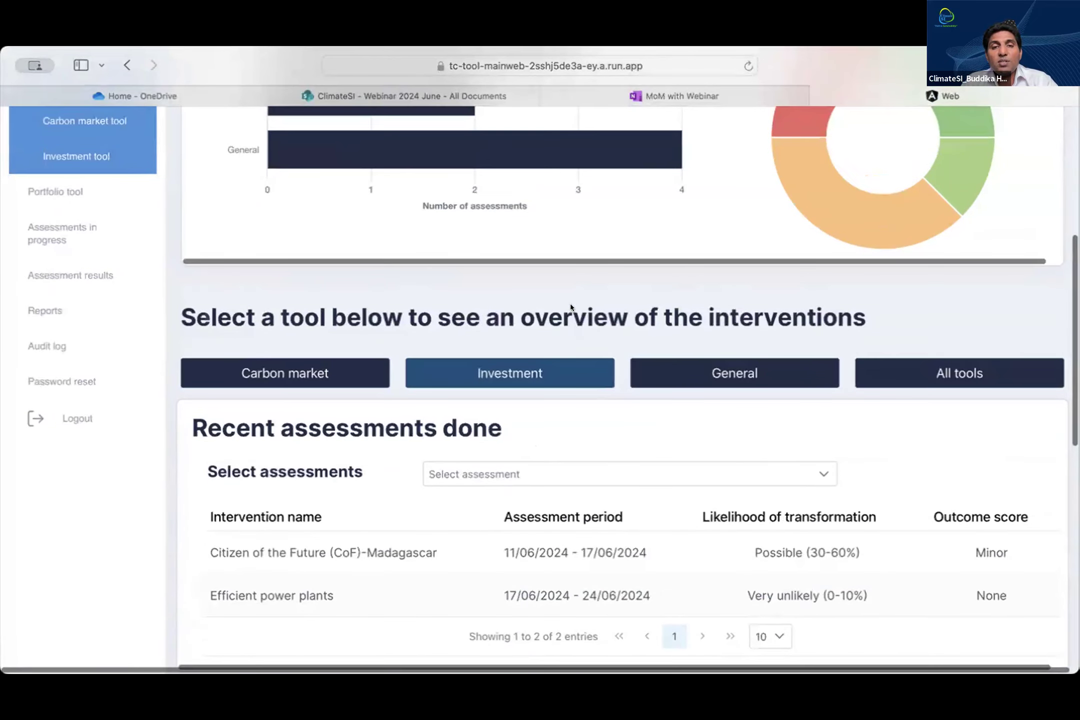
pyautogui.scroll(-1, 558, 459)
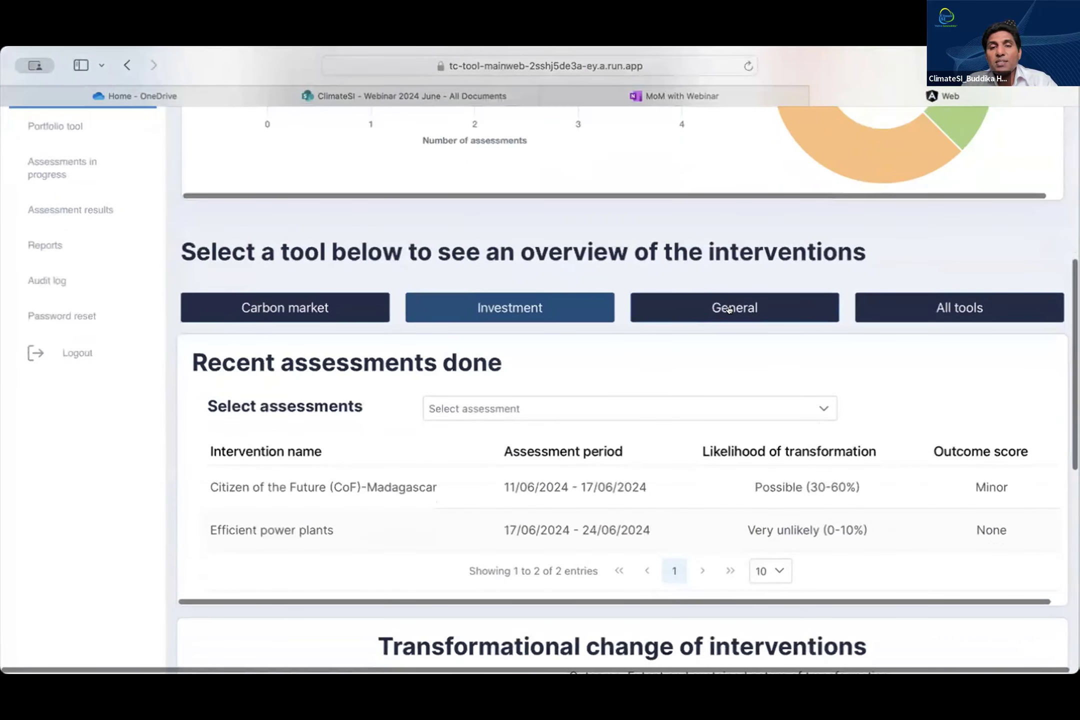
pyautogui.click(728, 309)
pyautogui.click(936, 307)
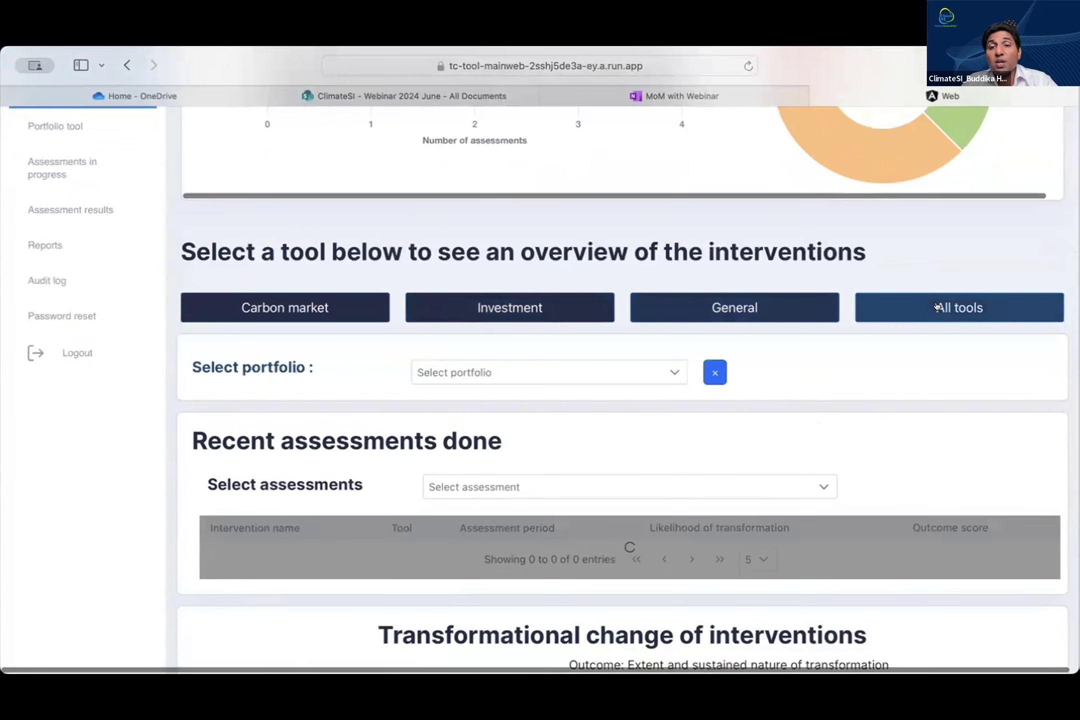
pyautogui.scroll(-9, 875, 417)
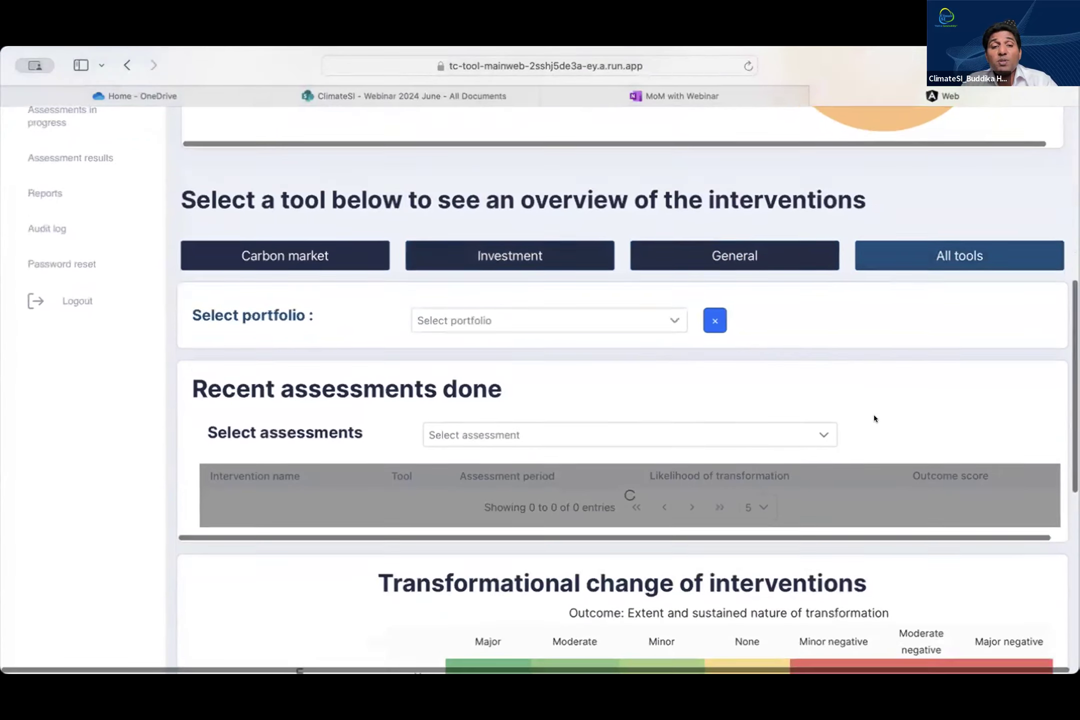
pyautogui.scroll(5, 876, 418)
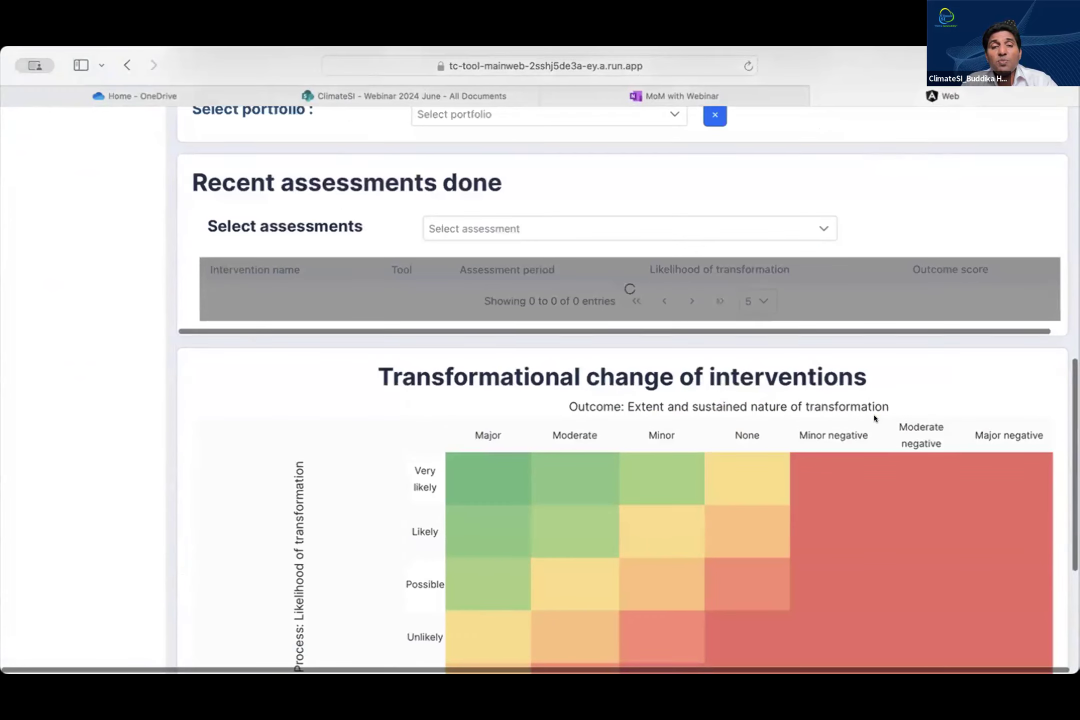
pyautogui.scroll(2, 876, 418)
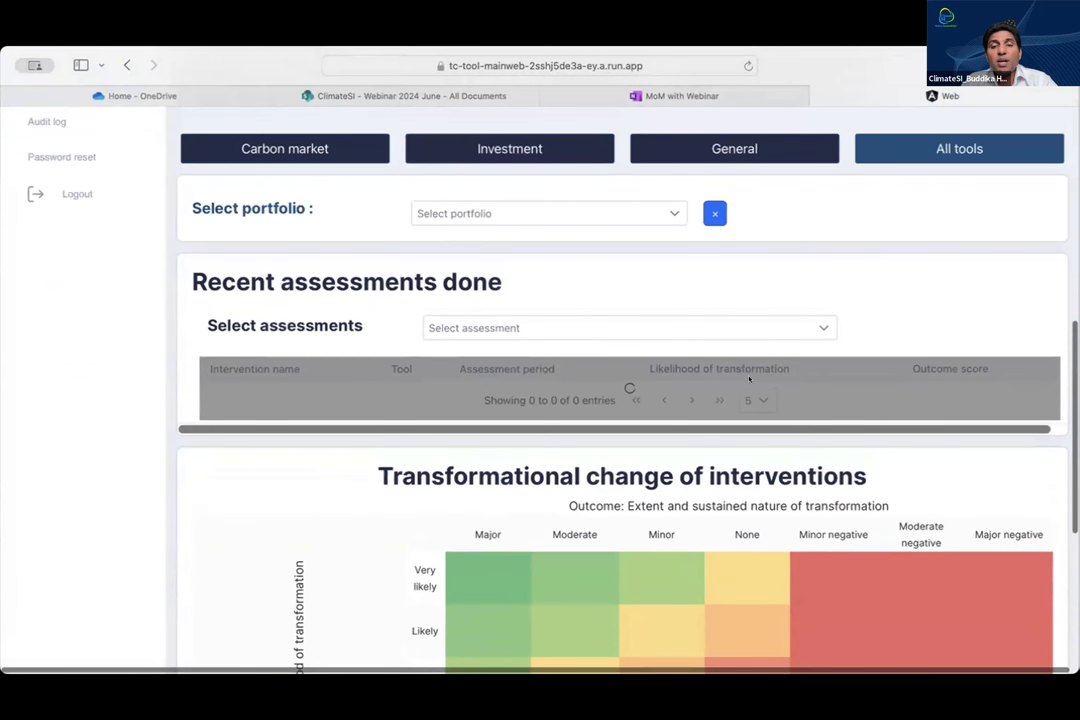
pyautogui.scroll(1, 683, 345)
pyautogui.scroll(3, 682, 345)
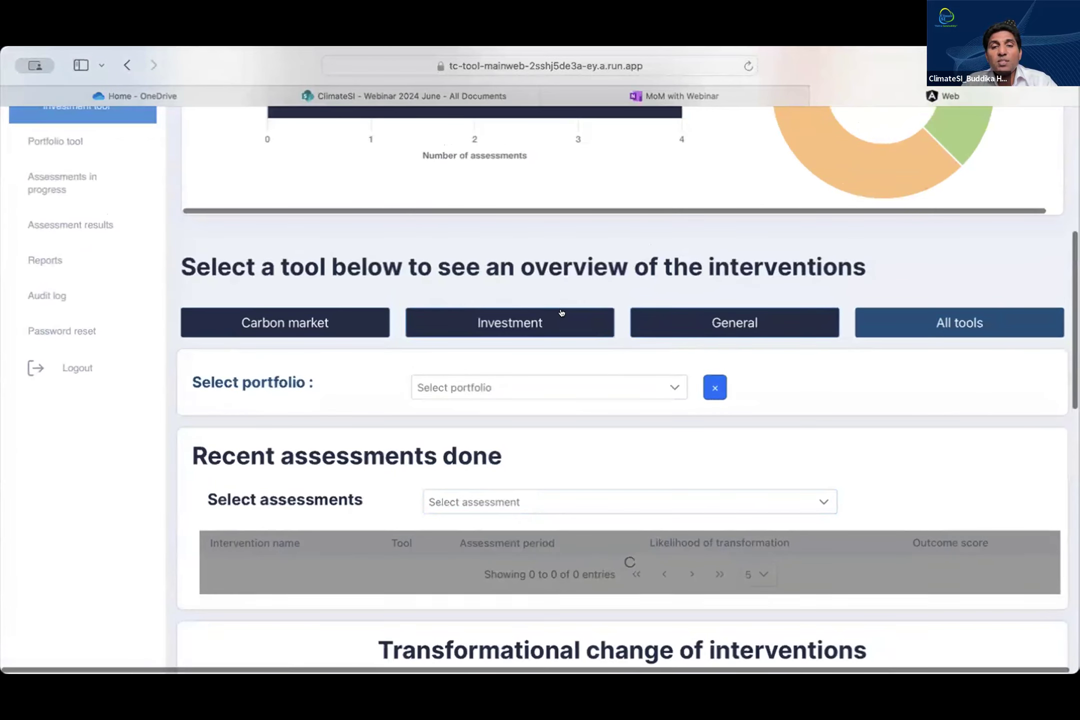
# Check which assessments and portfolios can be chosen to filter the all-tools overview, without choosing any
pyautogui.click(531, 500)
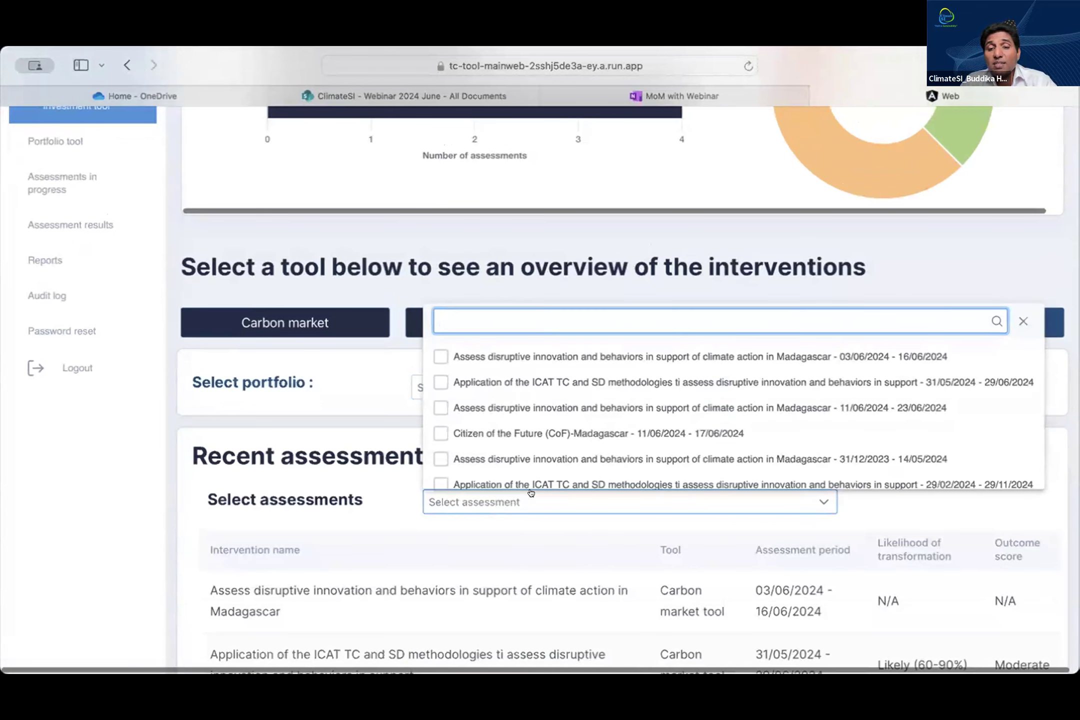
pyautogui.click(364, 401)
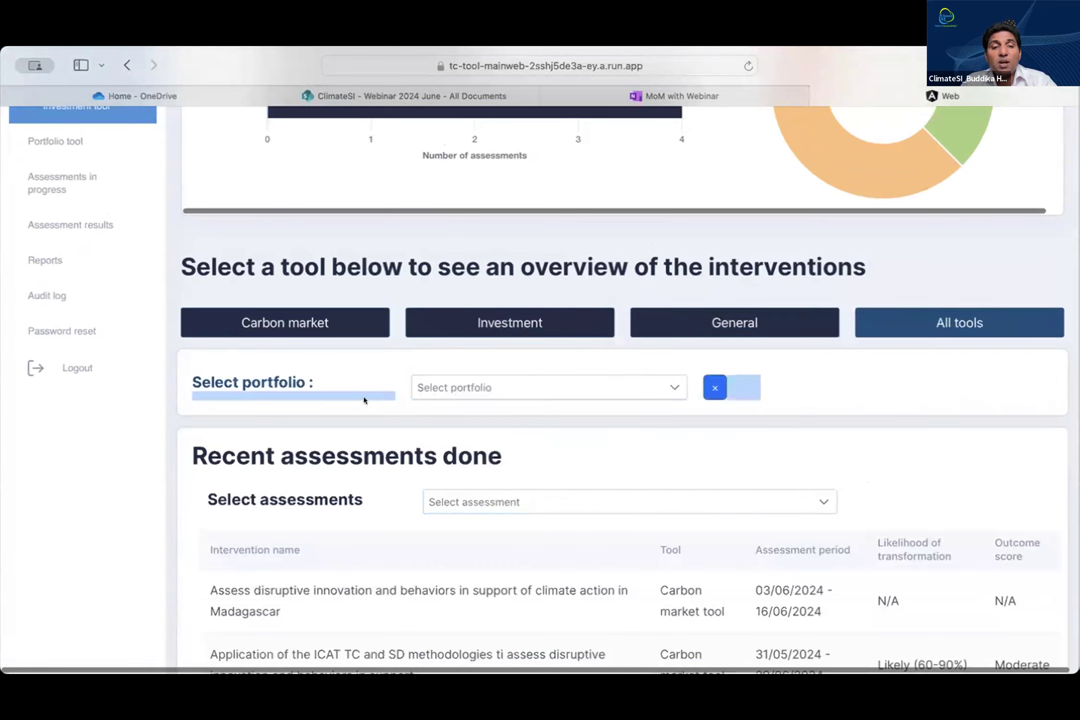
pyautogui.click(466, 389)
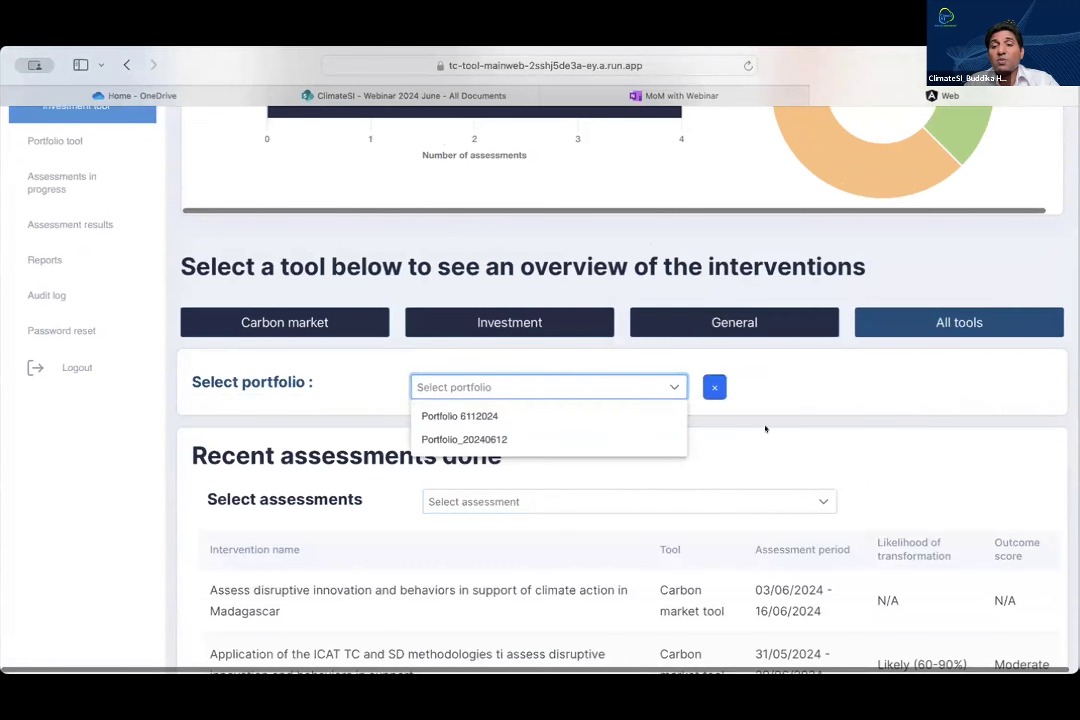
pyautogui.click(811, 401)
# View the form for creating an institution and open the list for managing existing institutions
pyautogui.scroll(10, 811, 402)
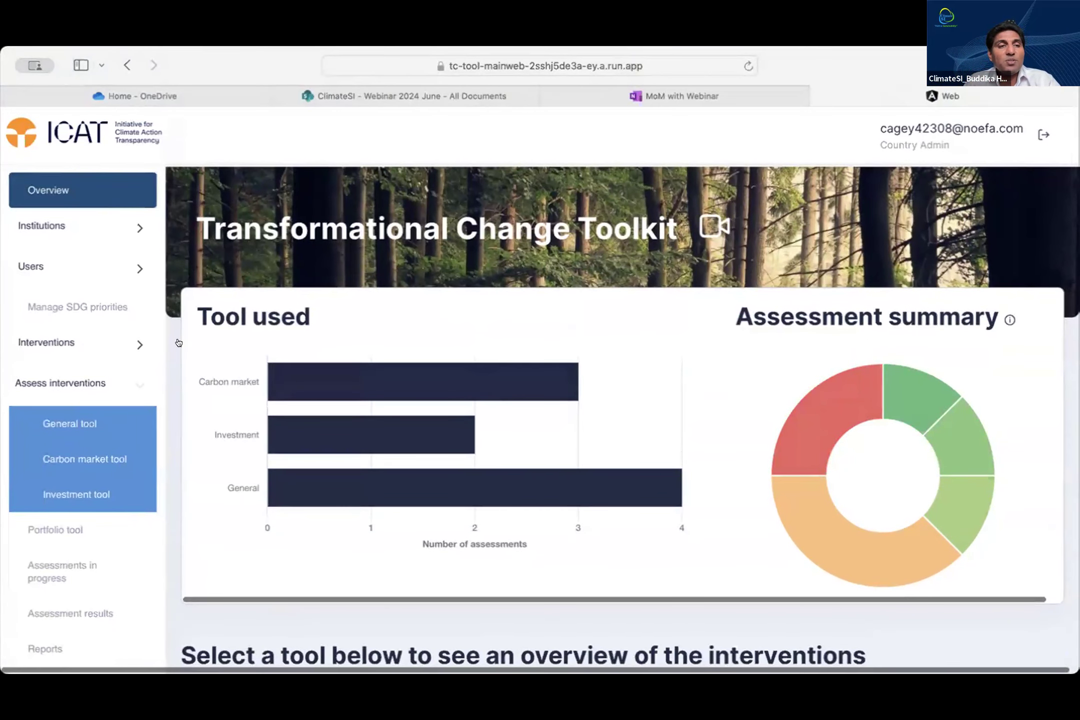
pyautogui.click(79, 214)
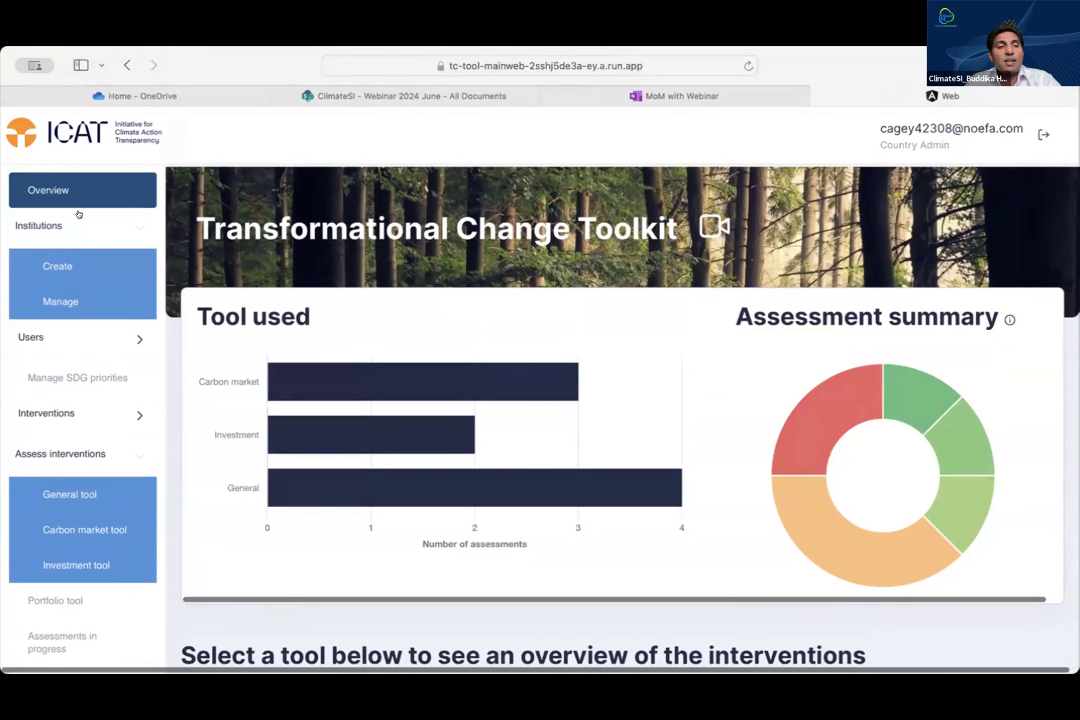
pyautogui.click(65, 260)
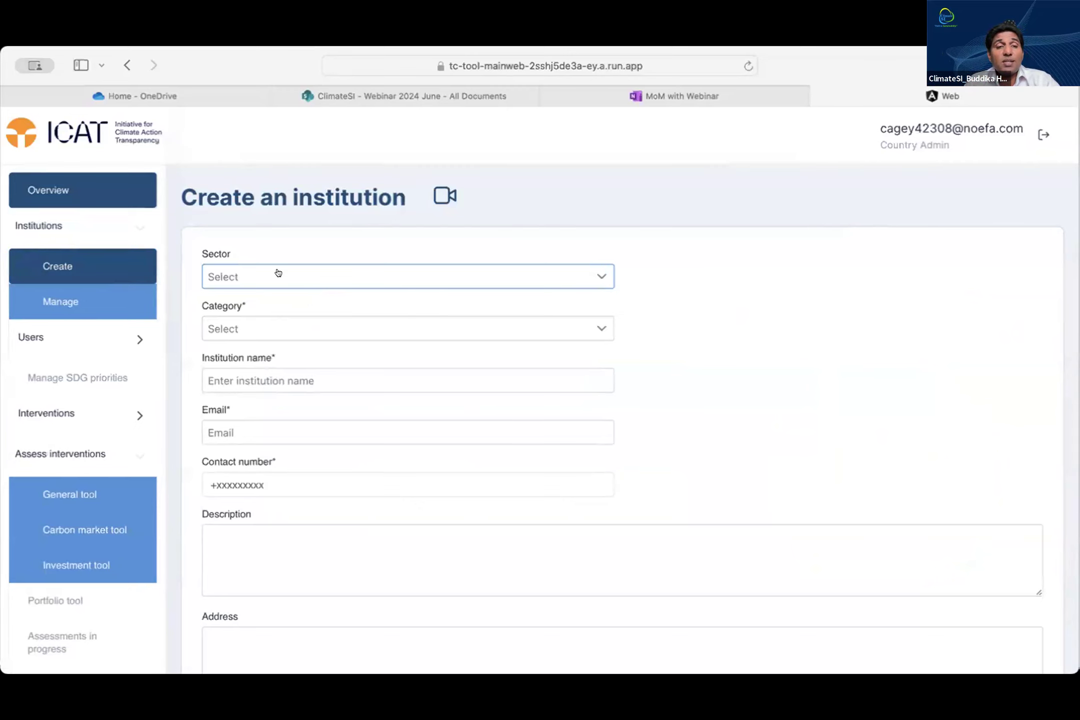
pyautogui.scroll(-3, 278, 272)
pyautogui.click(93, 235)
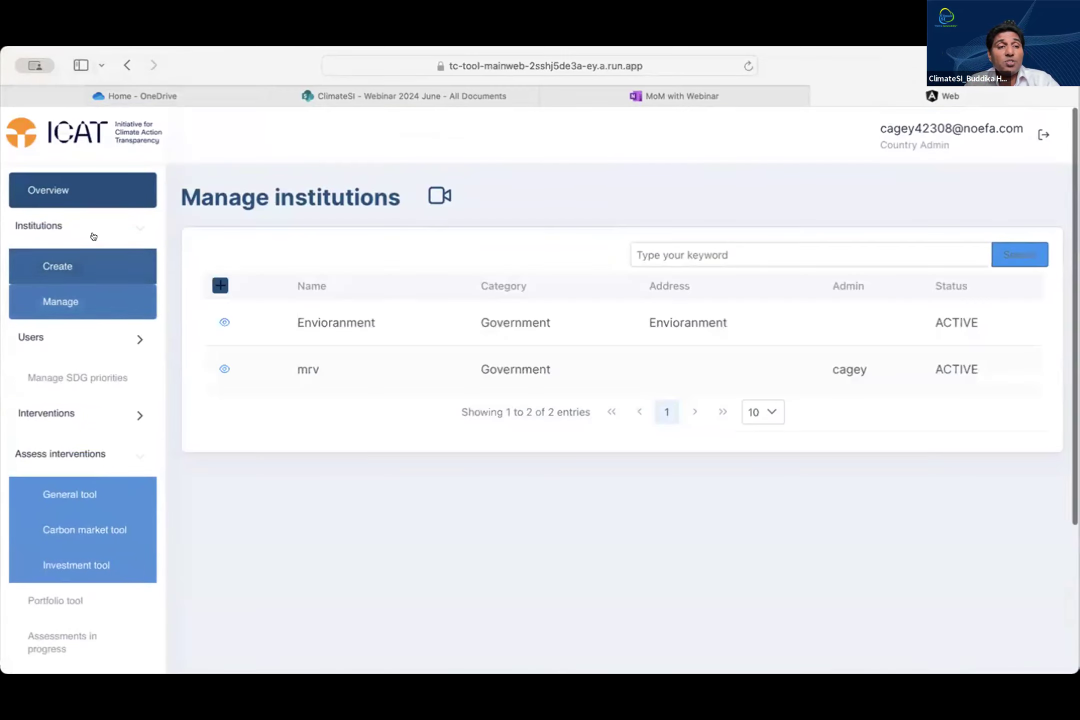
# Reveal the user management options, then open the SDG priorities page and review the priority assigned to each goal
pyautogui.click(48, 336)
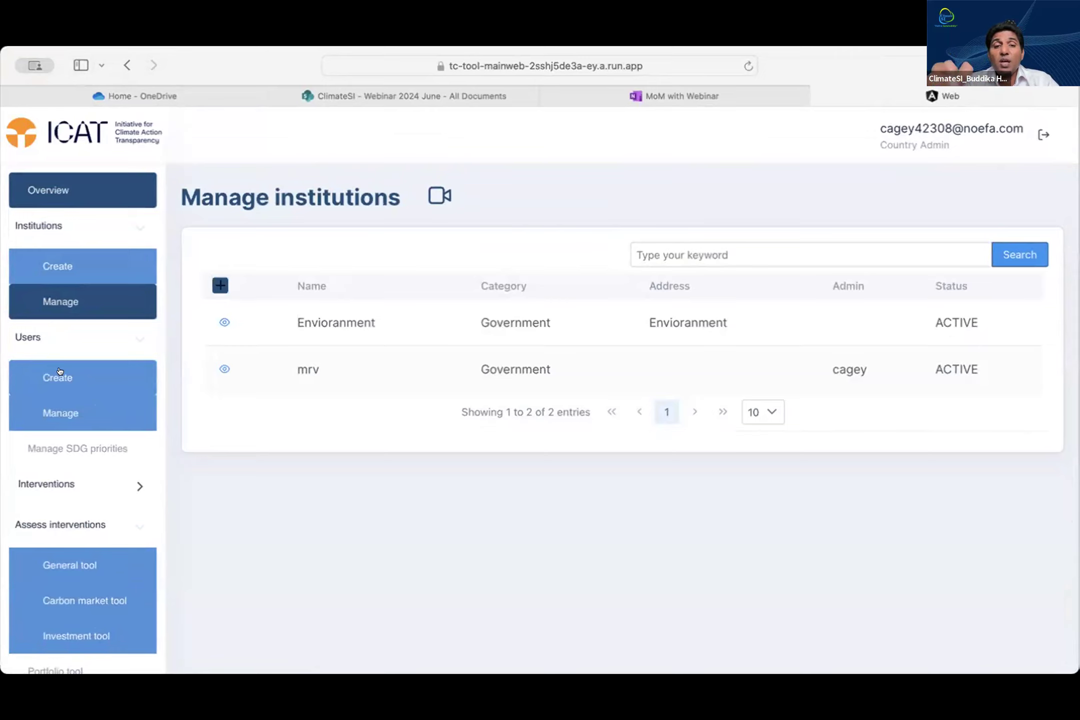
pyautogui.scroll(-1, 60, 372)
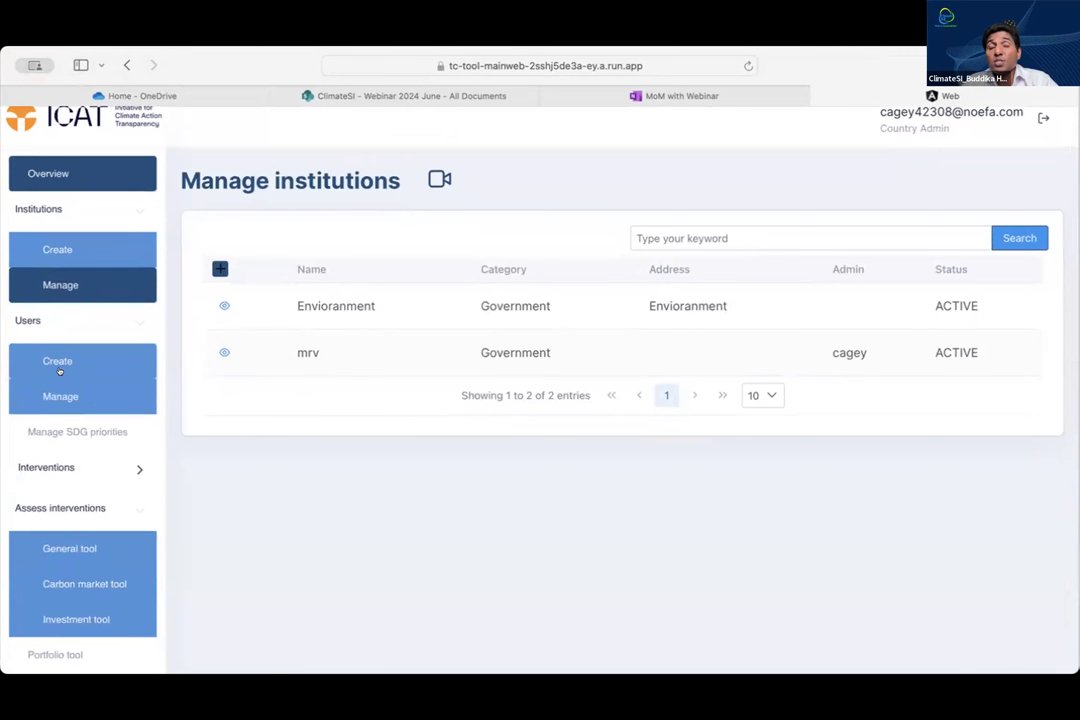
pyautogui.scroll(-3, 60, 371)
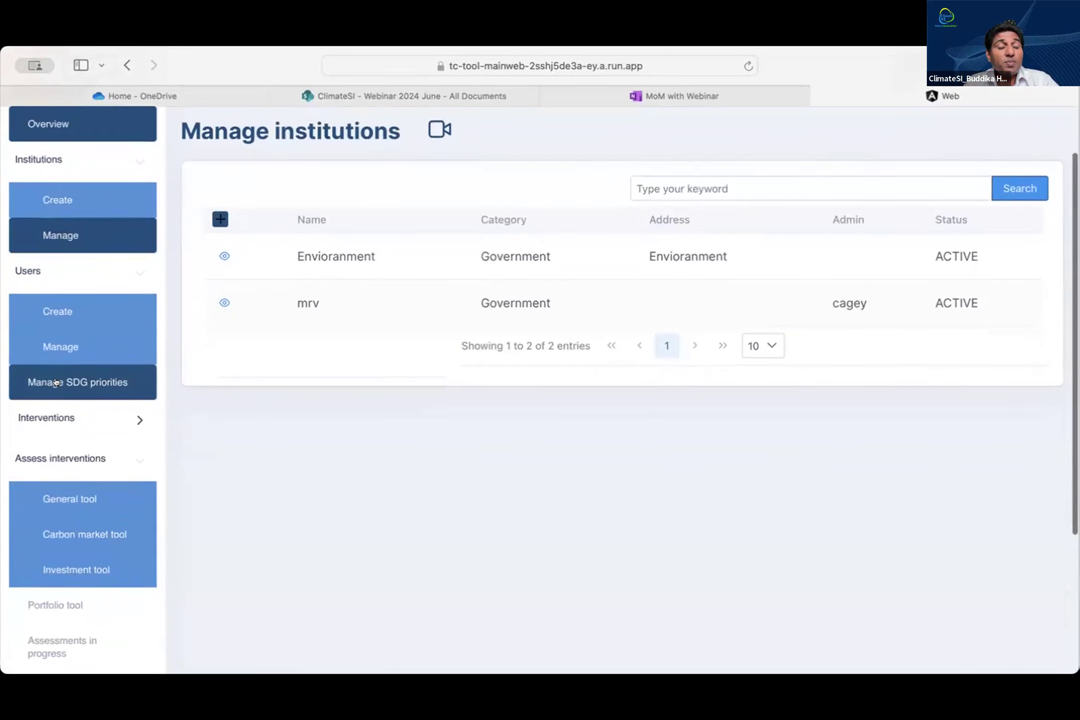
pyautogui.click(56, 382)
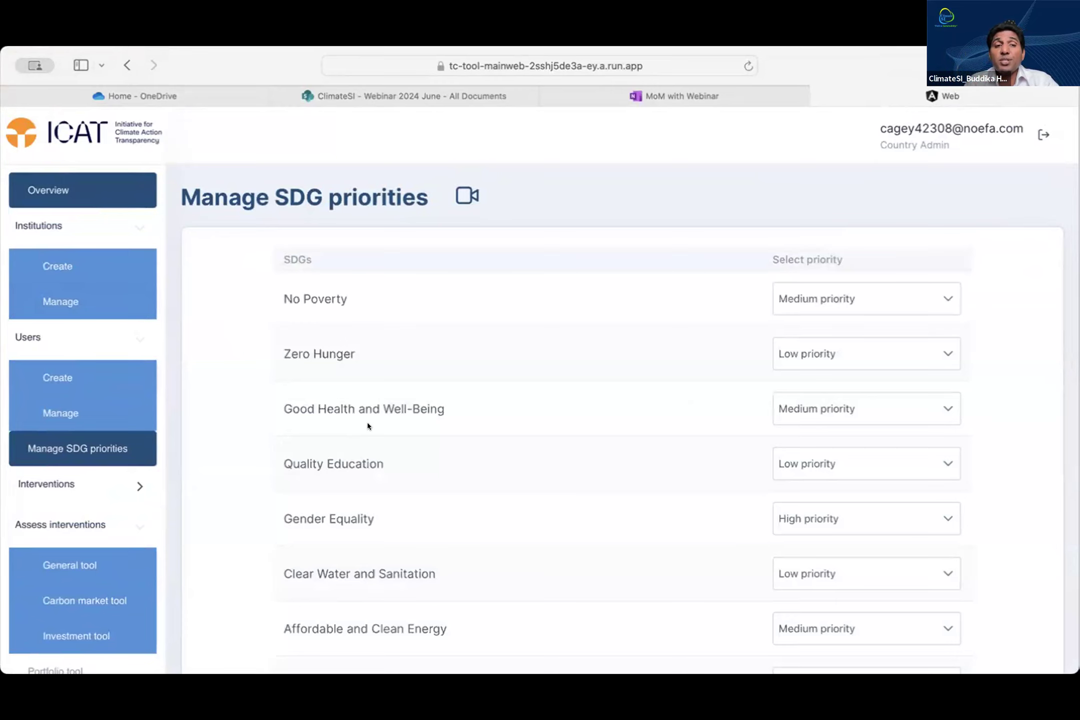
pyautogui.scroll(-1, 368, 427)
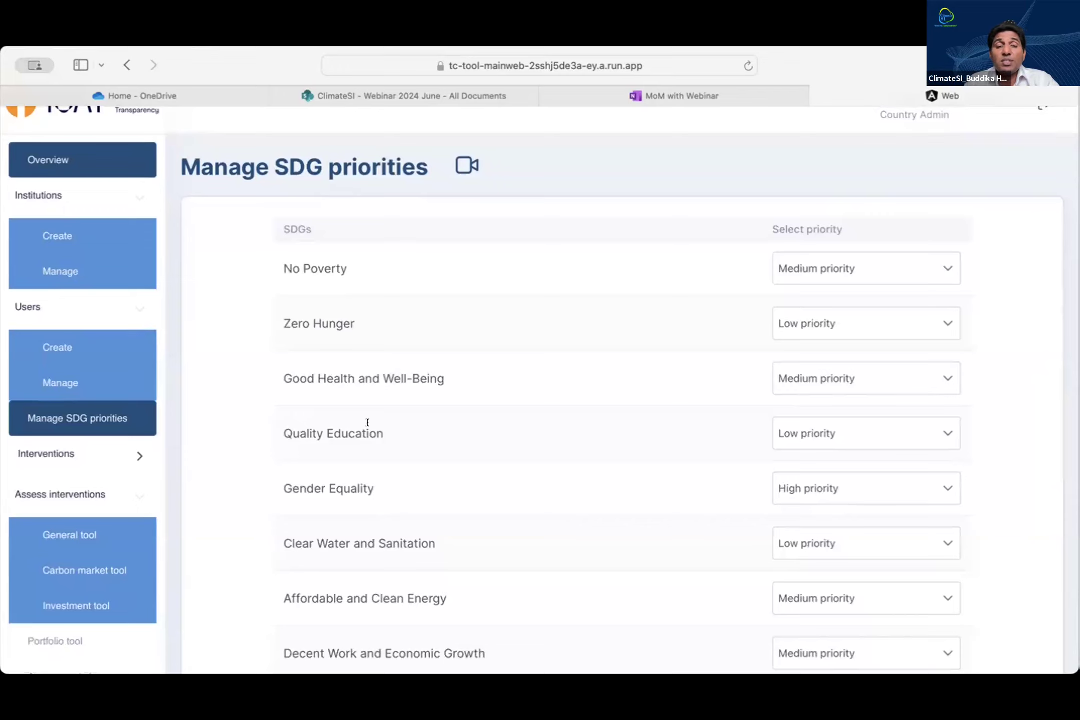
pyautogui.scroll(-1, 368, 422)
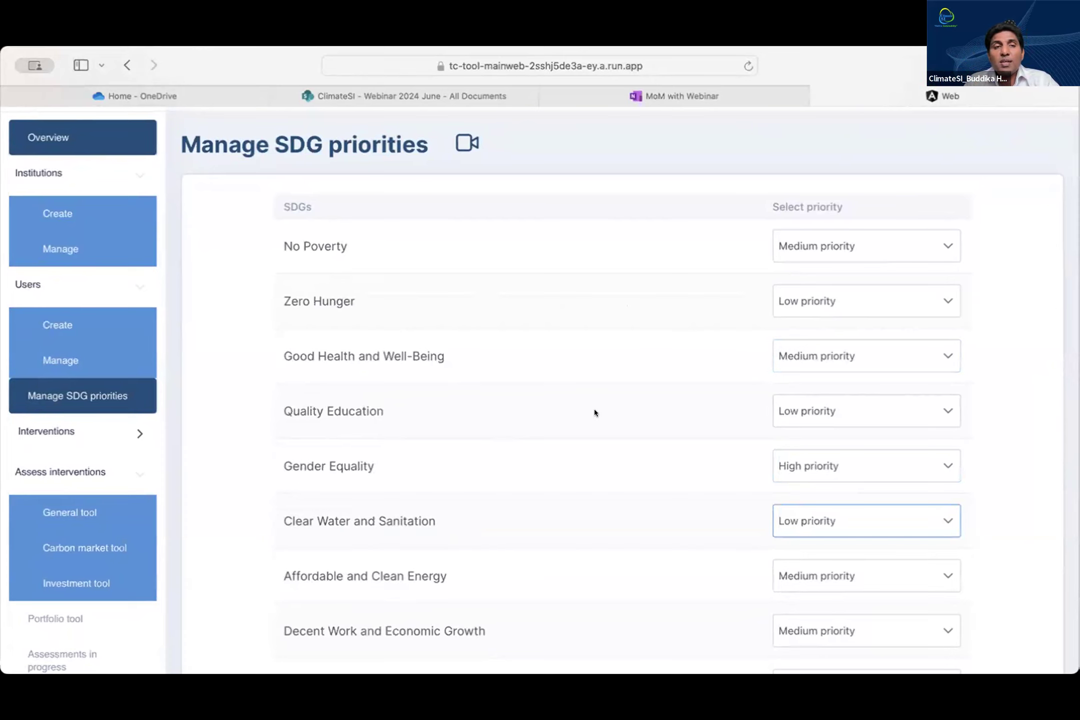
pyautogui.scroll(2, 595, 411)
pyautogui.scroll(-10, 595, 413)
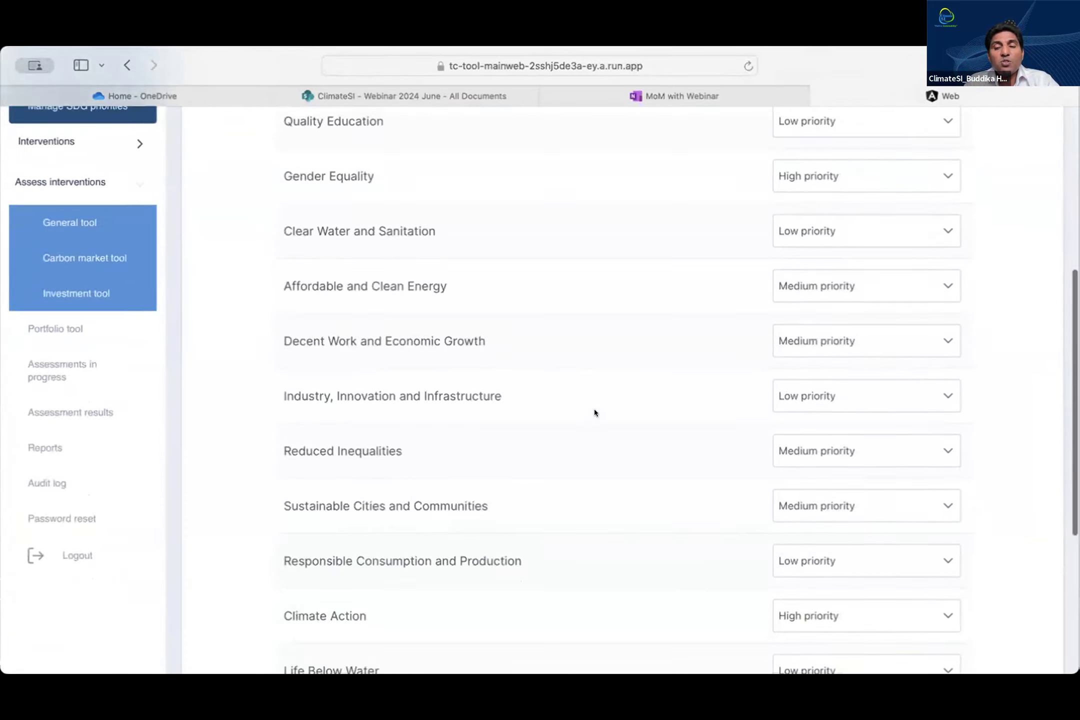
pyautogui.scroll(10, 594, 413)
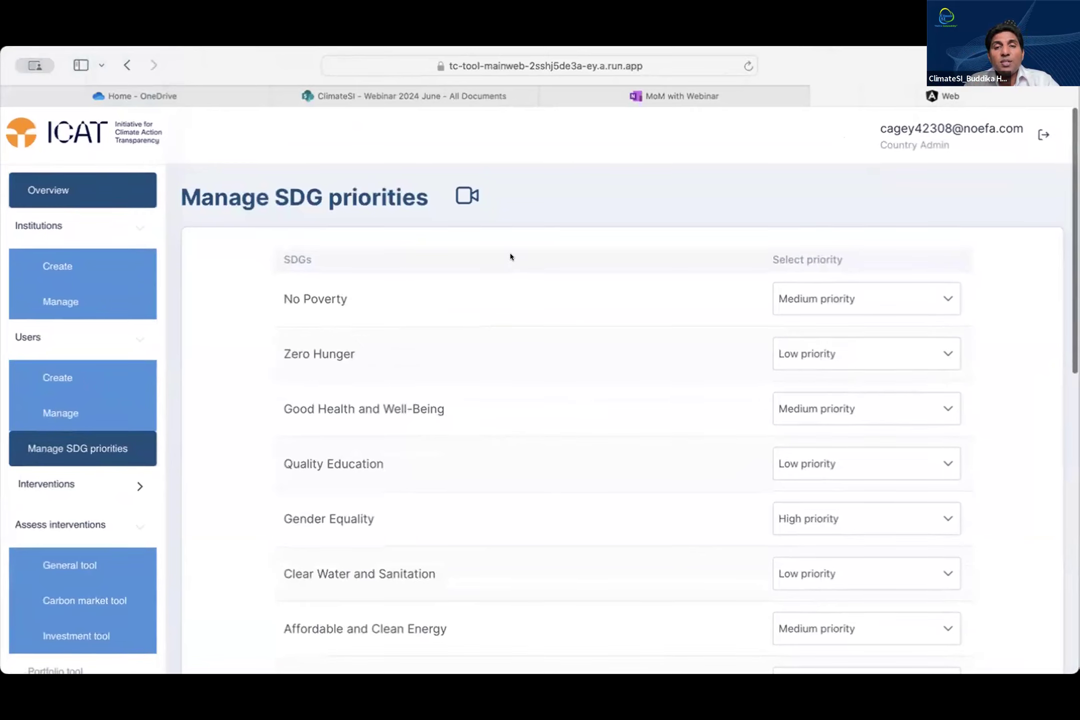
# Play the guidance video for managing SDG priorities, then close it
pyautogui.click(464, 196)
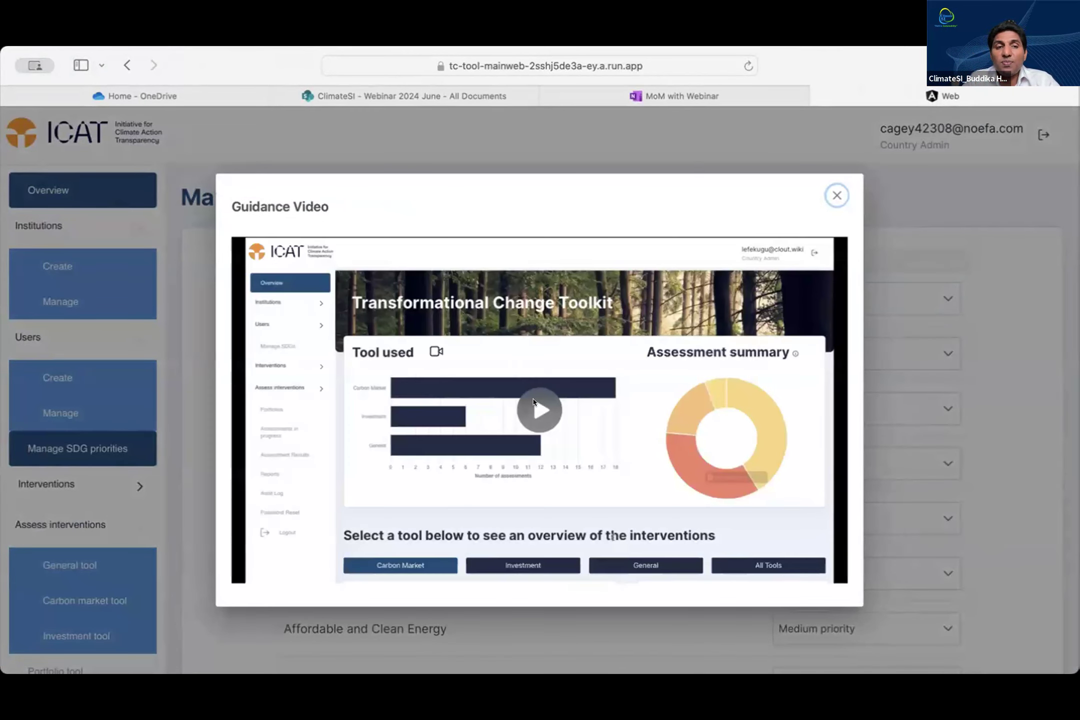
pyautogui.click(534, 402)
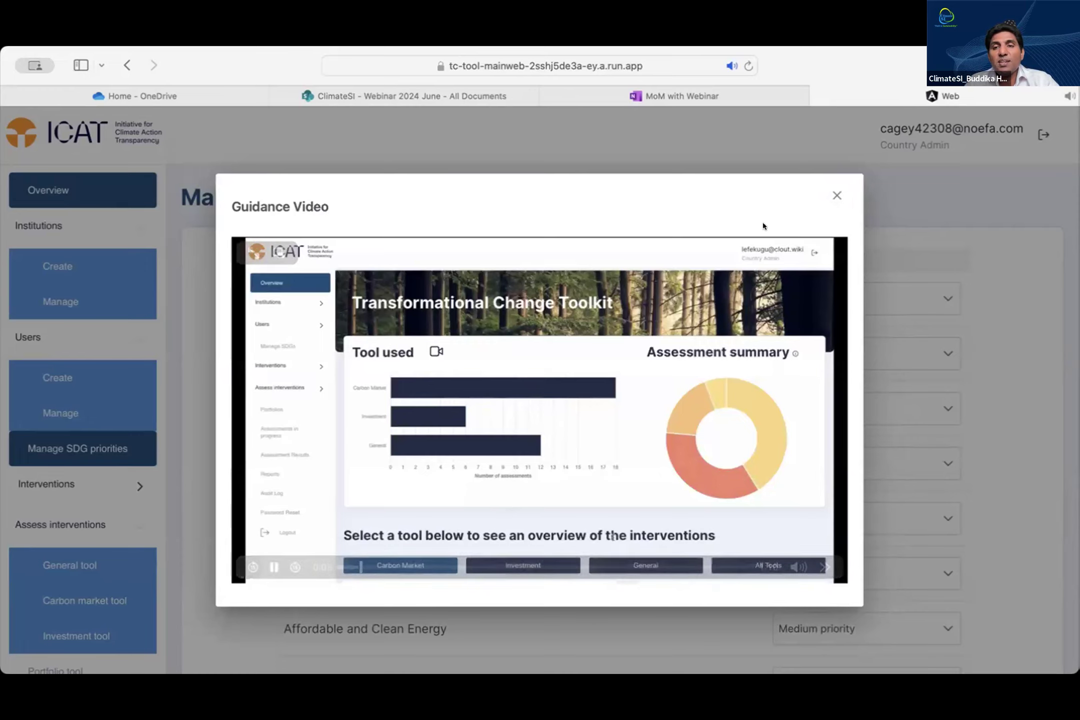
pyautogui.click(837, 195)
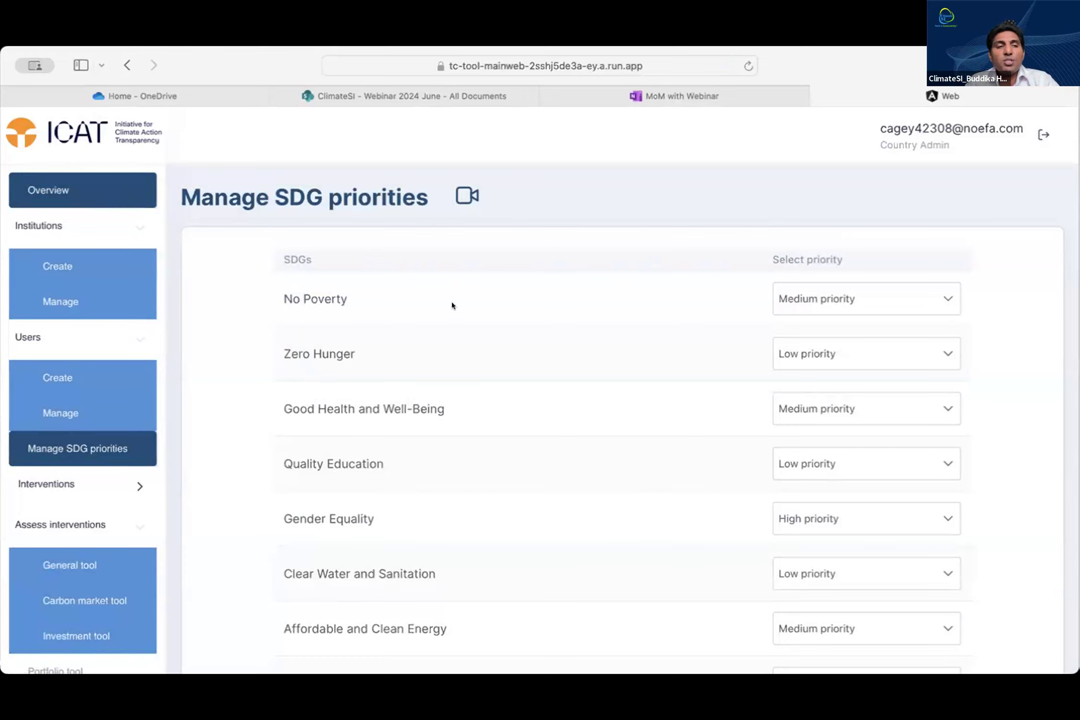
# Open the form for creating a new intervention
pyautogui.scroll(-3, 159, 400)
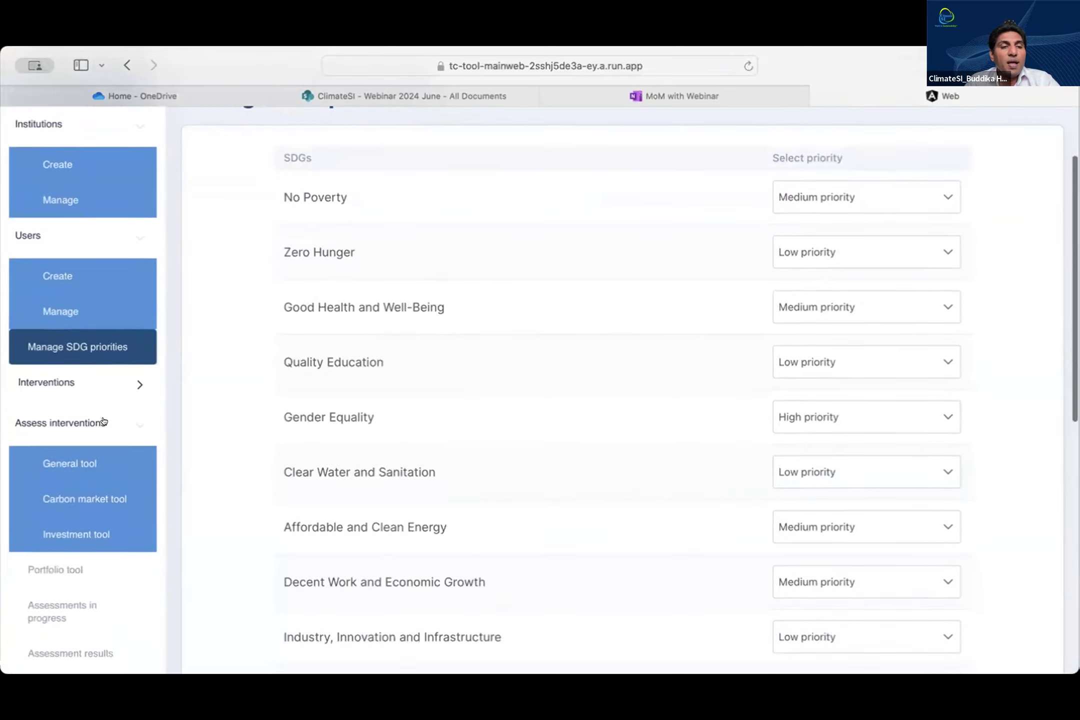
pyautogui.click(83, 382)
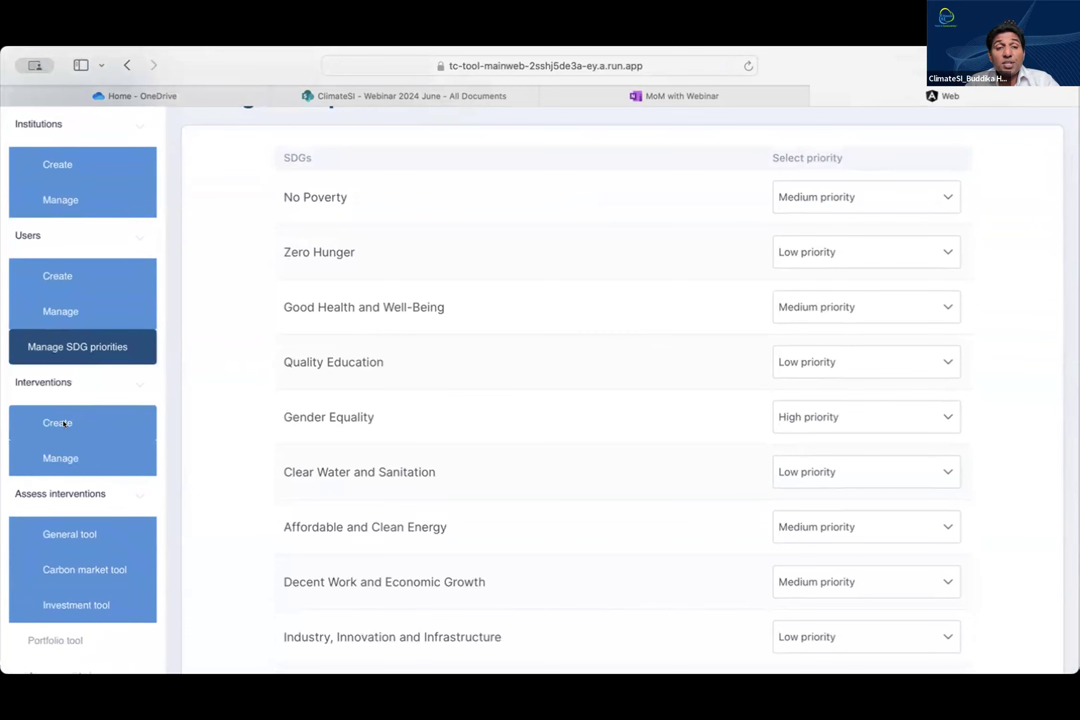
pyautogui.click(63, 424)
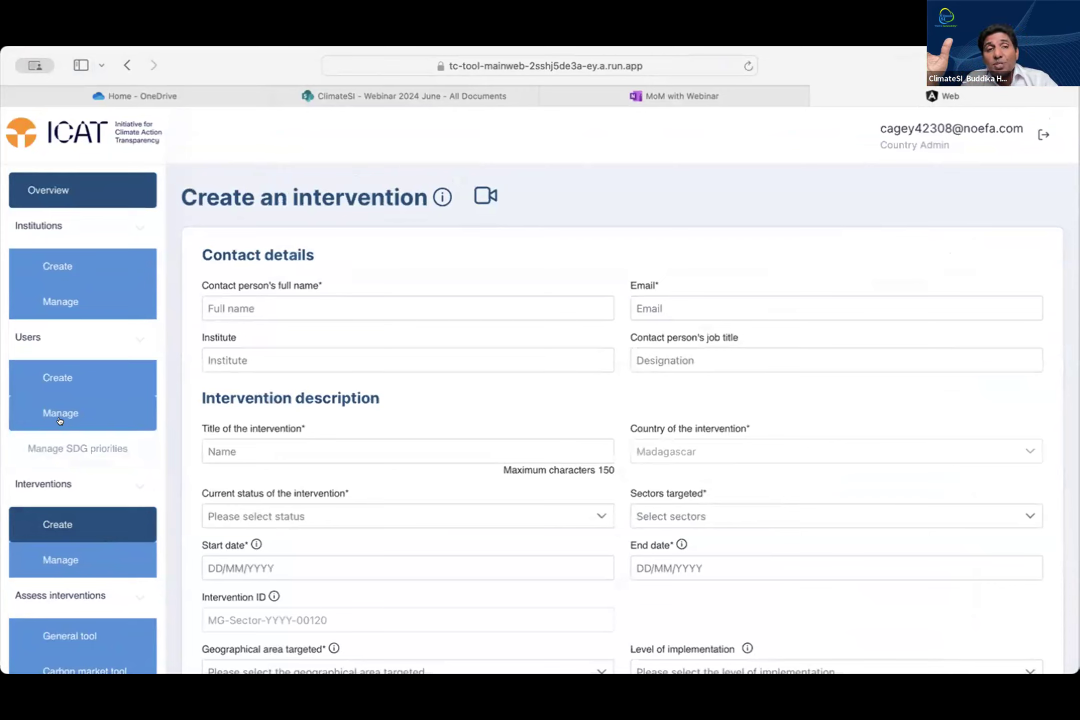
# Examine the contact details and intervention description fields, along with the guidance video option, on the new intervention form
pyautogui.click(240, 451)
pyautogui.scroll(-5, 240, 451)
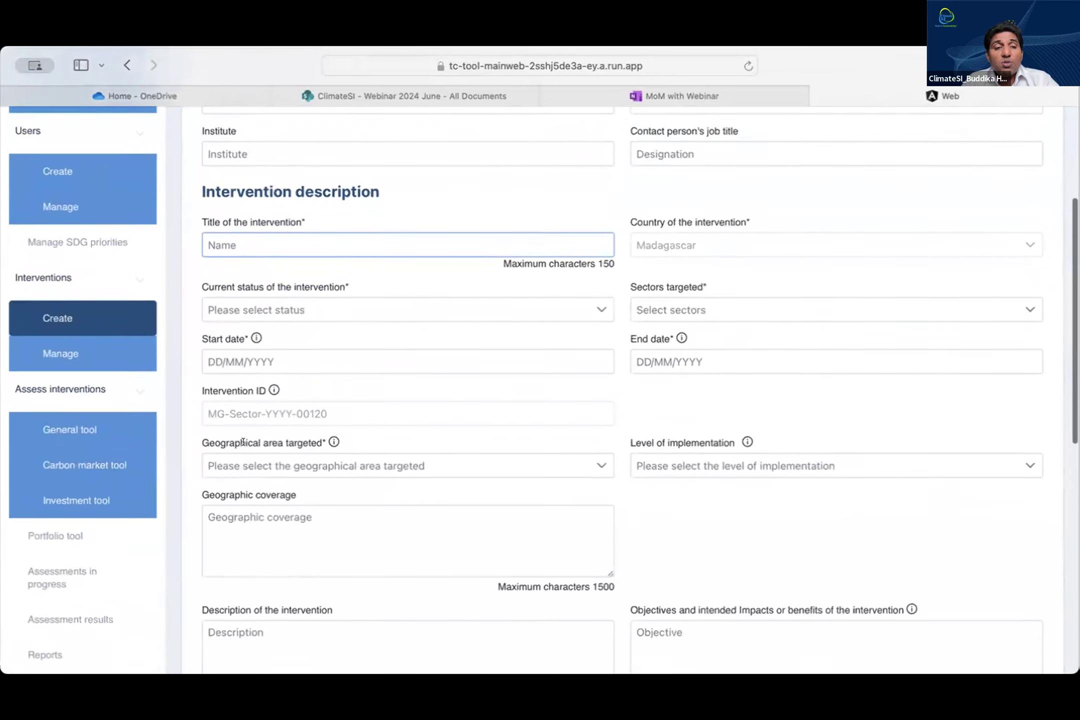
pyautogui.scroll(4, 240, 451)
pyautogui.click(303, 376)
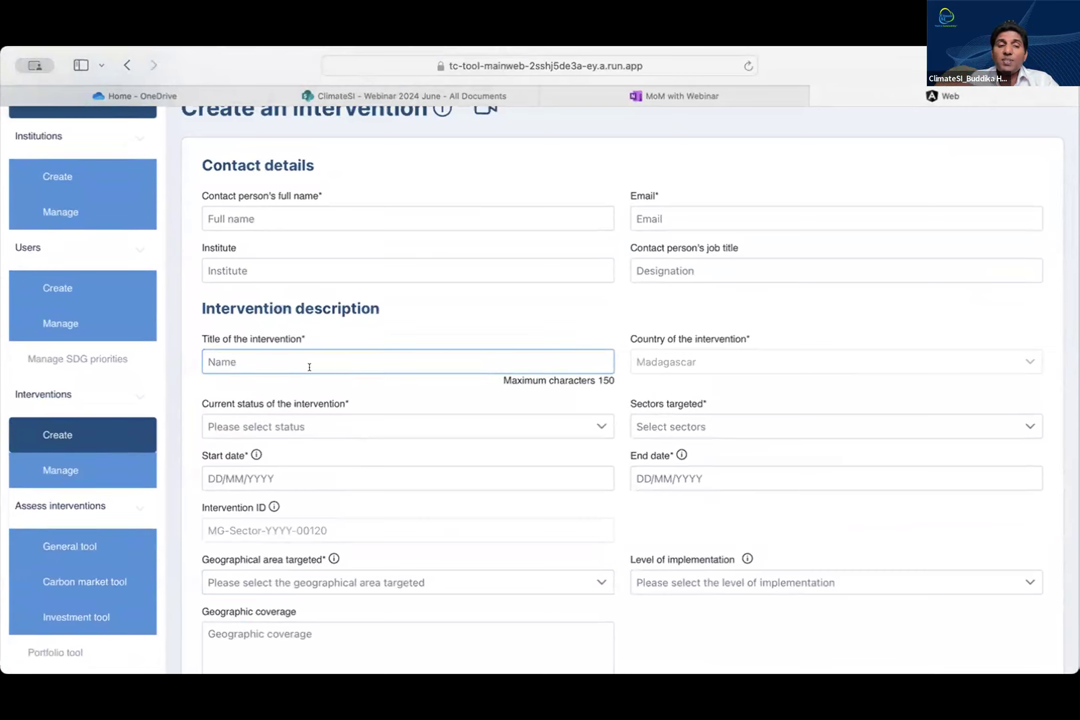
pyautogui.scroll(-1, 309, 367)
pyautogui.scroll(1, 310, 367)
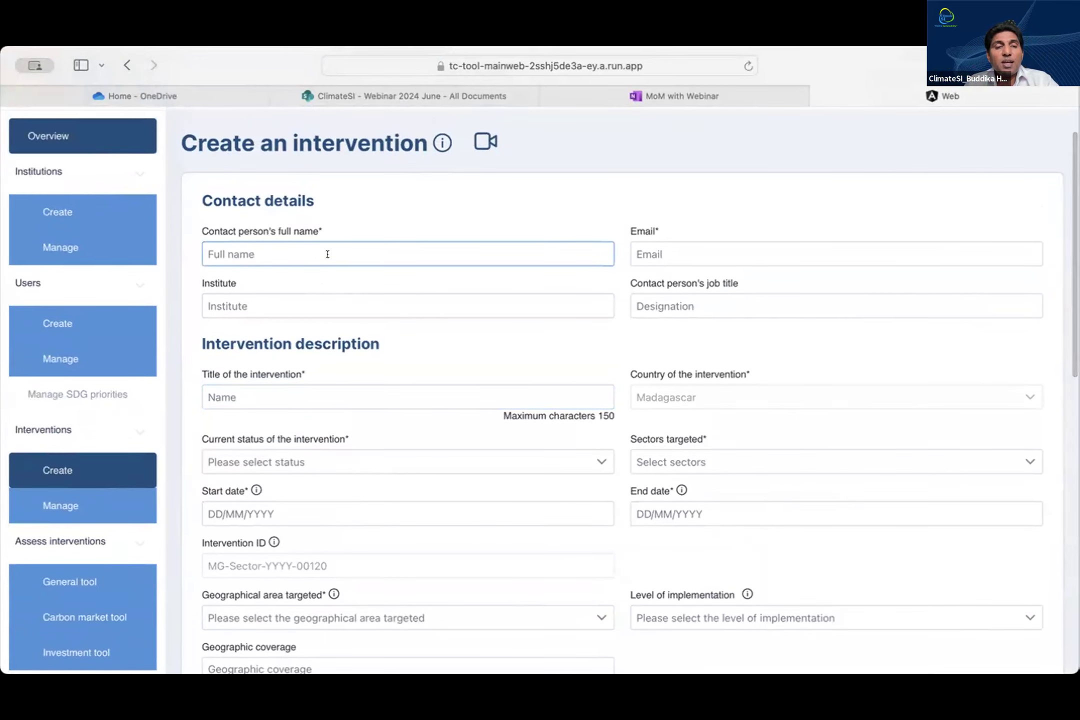
pyautogui.moveTo(440, 140)
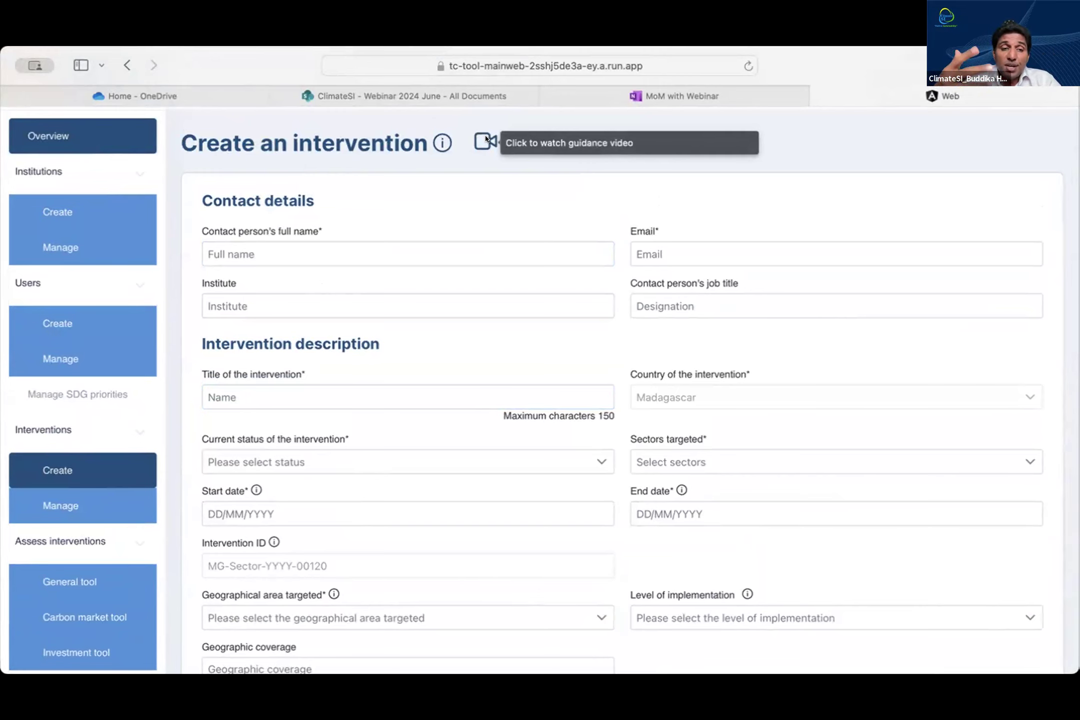
pyautogui.click(381, 297)
pyautogui.scroll(-2, 381, 296)
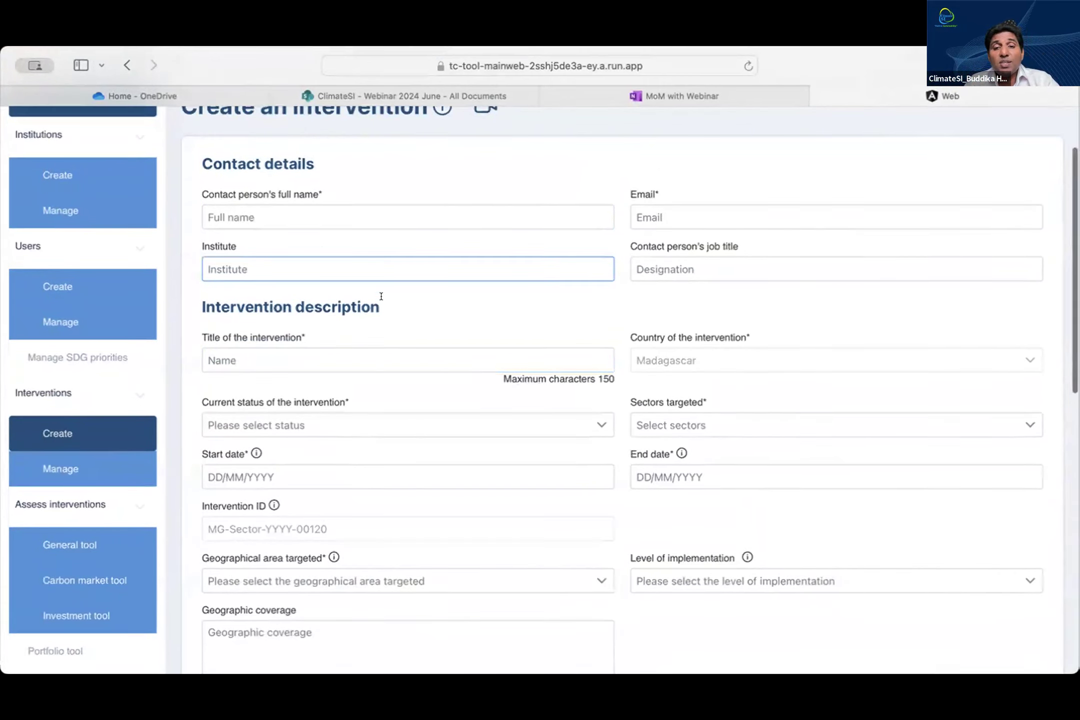
pyautogui.scroll(-1, 381, 296)
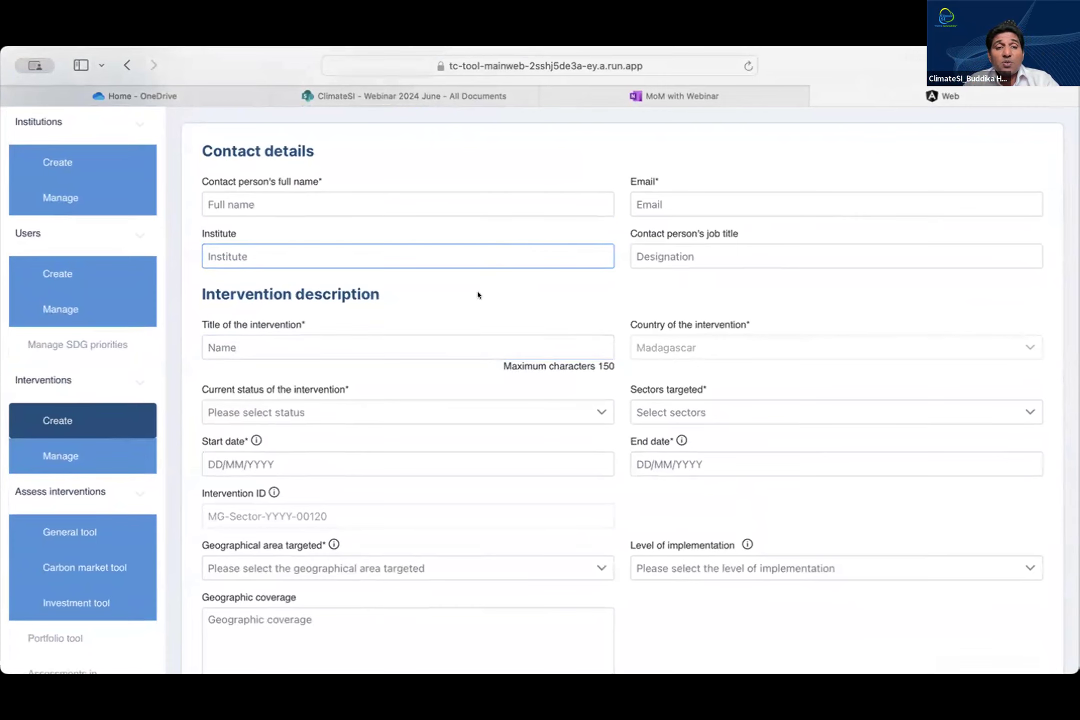
pyautogui.scroll(-8, 464, 329)
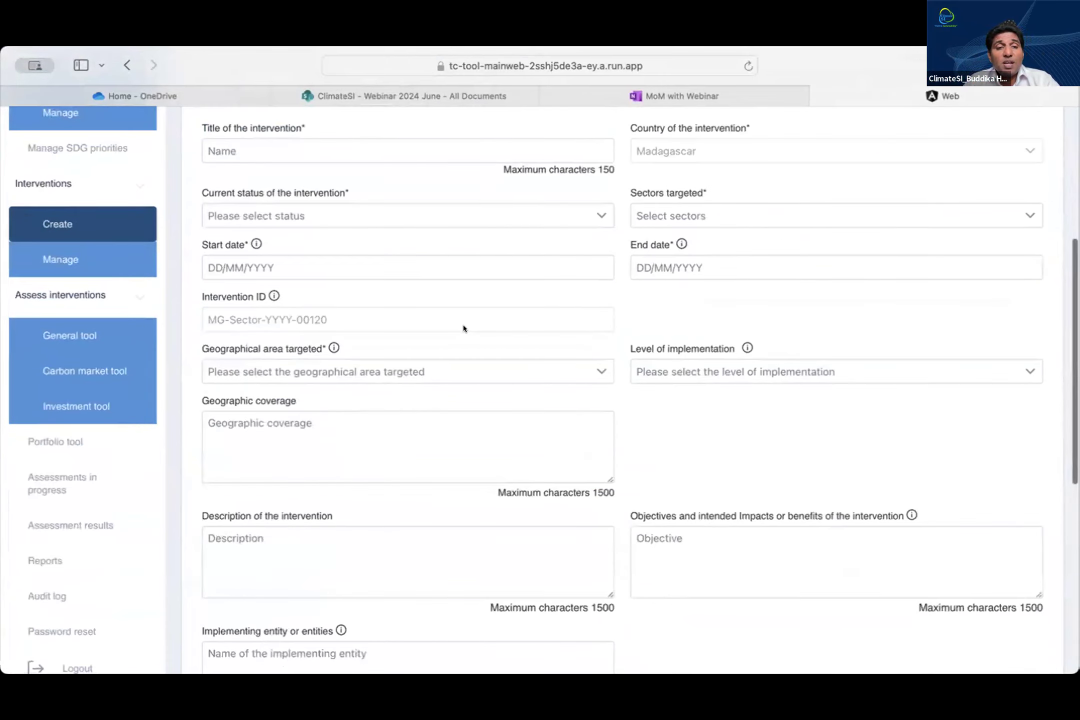
# Examine the remaining new intervention fields, including the guidance for objectives and intended impacts, through to project documents and submission options
pyautogui.scroll(-4, 464, 328)
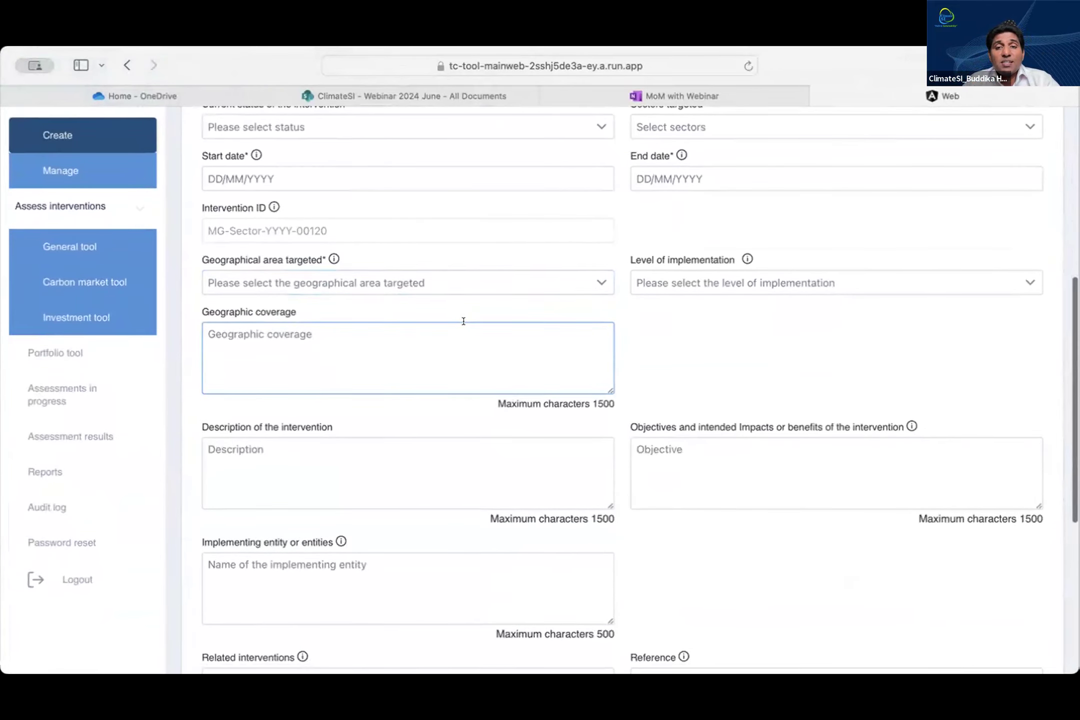
pyautogui.scroll(-1, 463, 321)
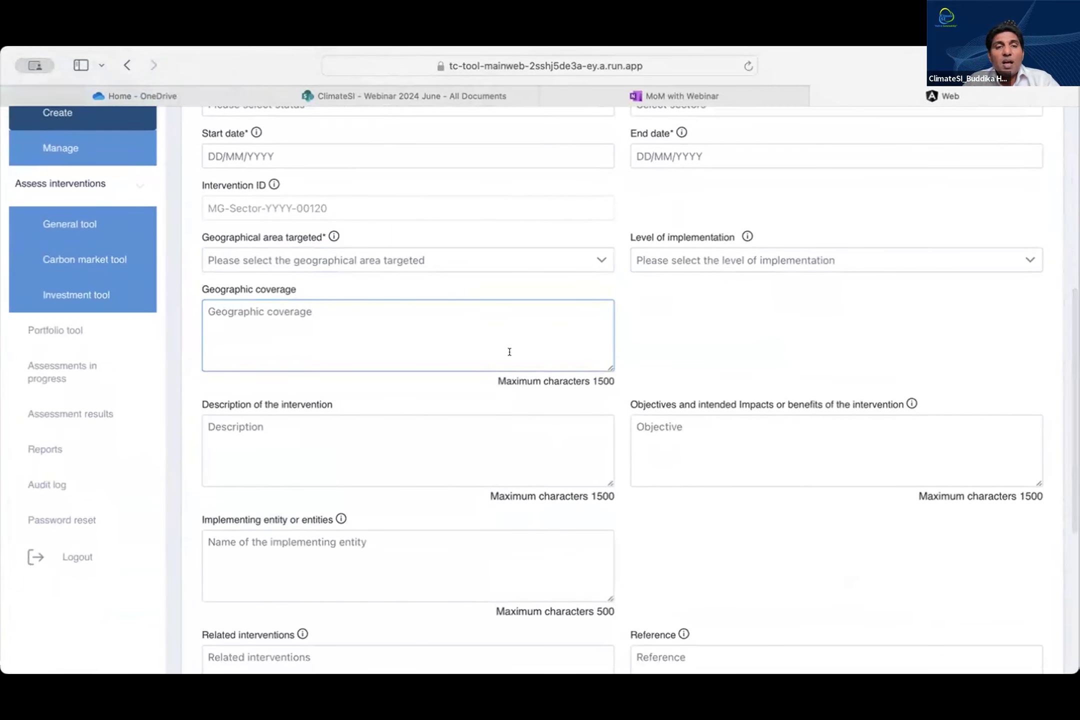
pyautogui.scroll(7, 509, 352)
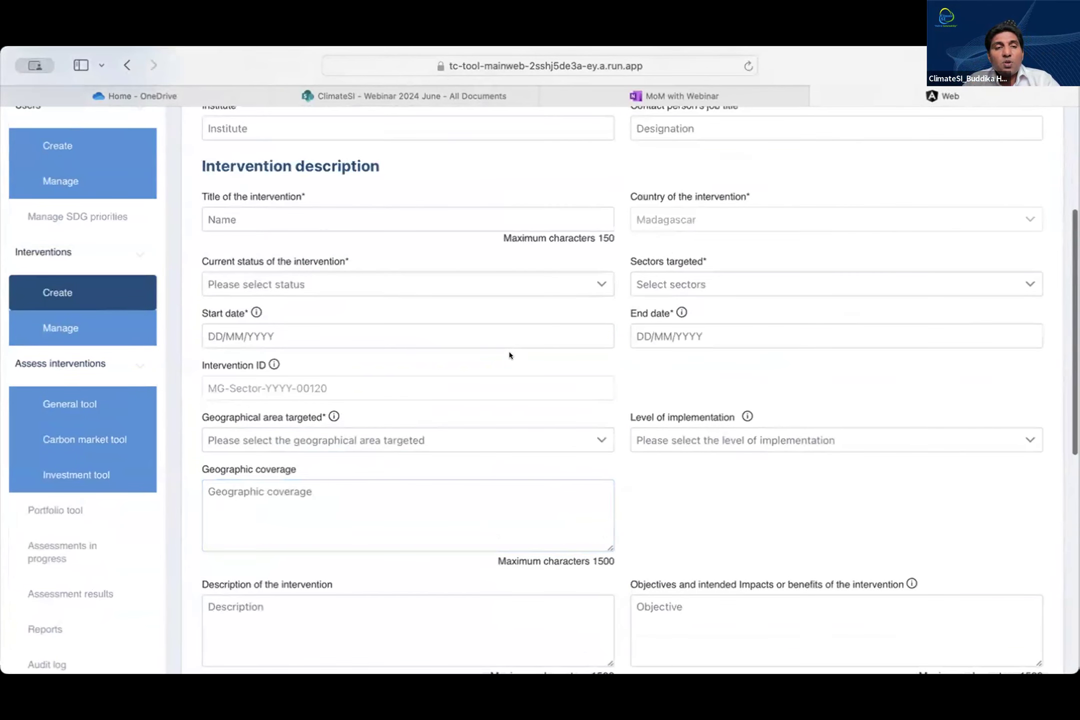
pyautogui.scroll(2, 510, 356)
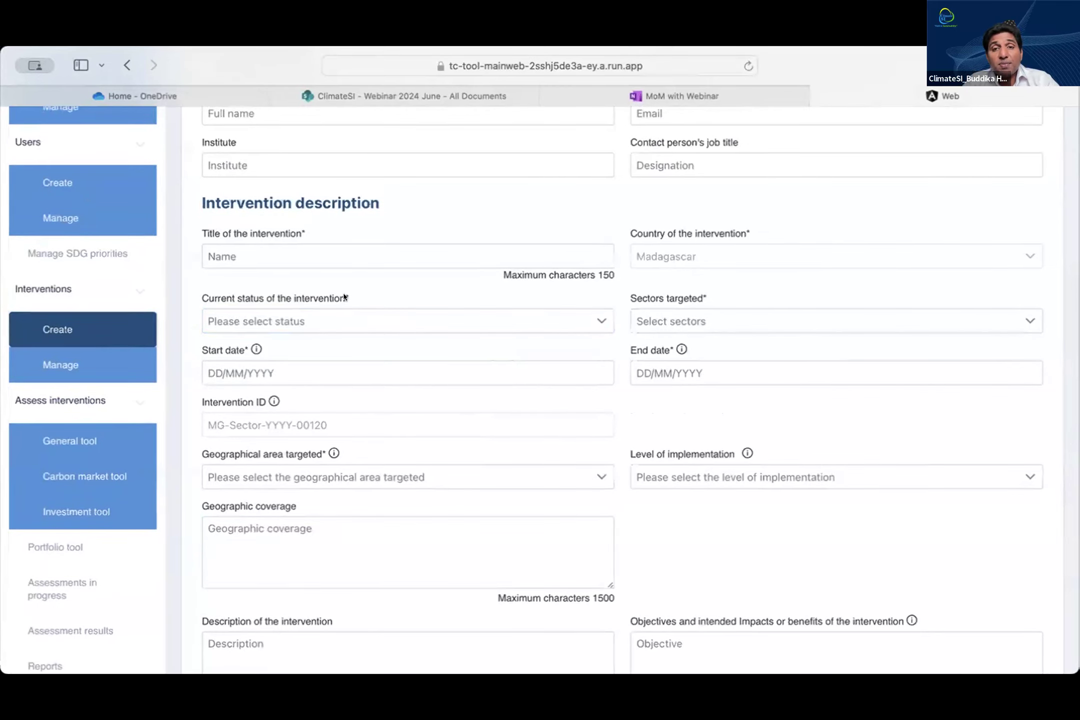
pyautogui.scroll(-10, 344, 297)
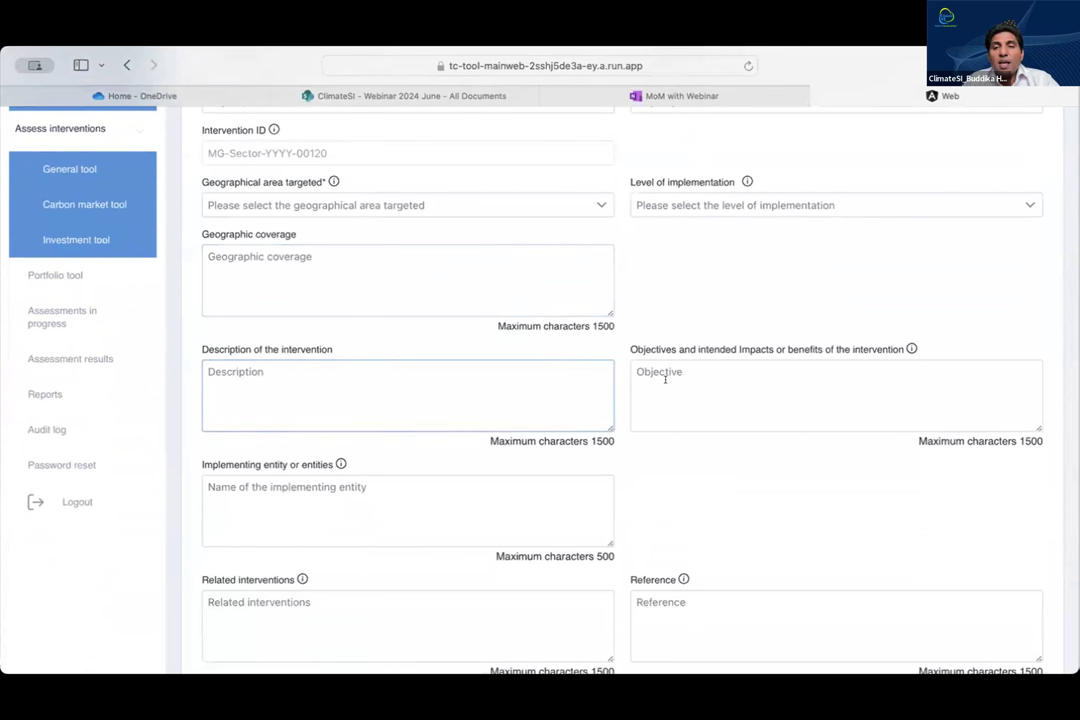
pyautogui.moveTo(910, 346)
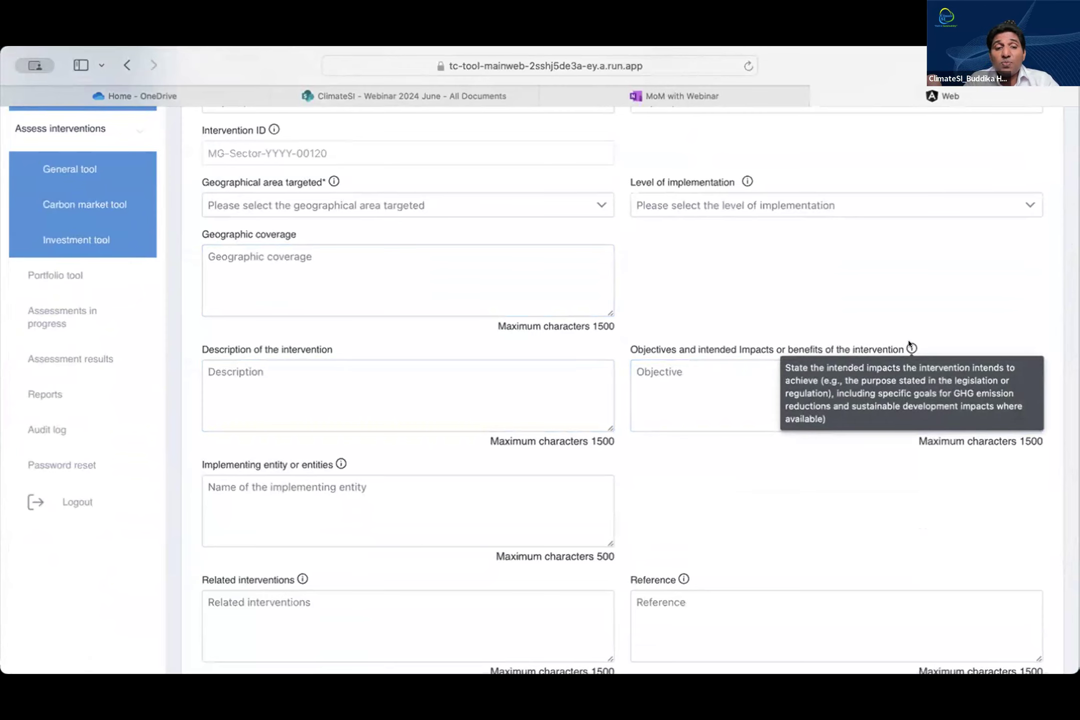
pyautogui.scroll(-5, 911, 345)
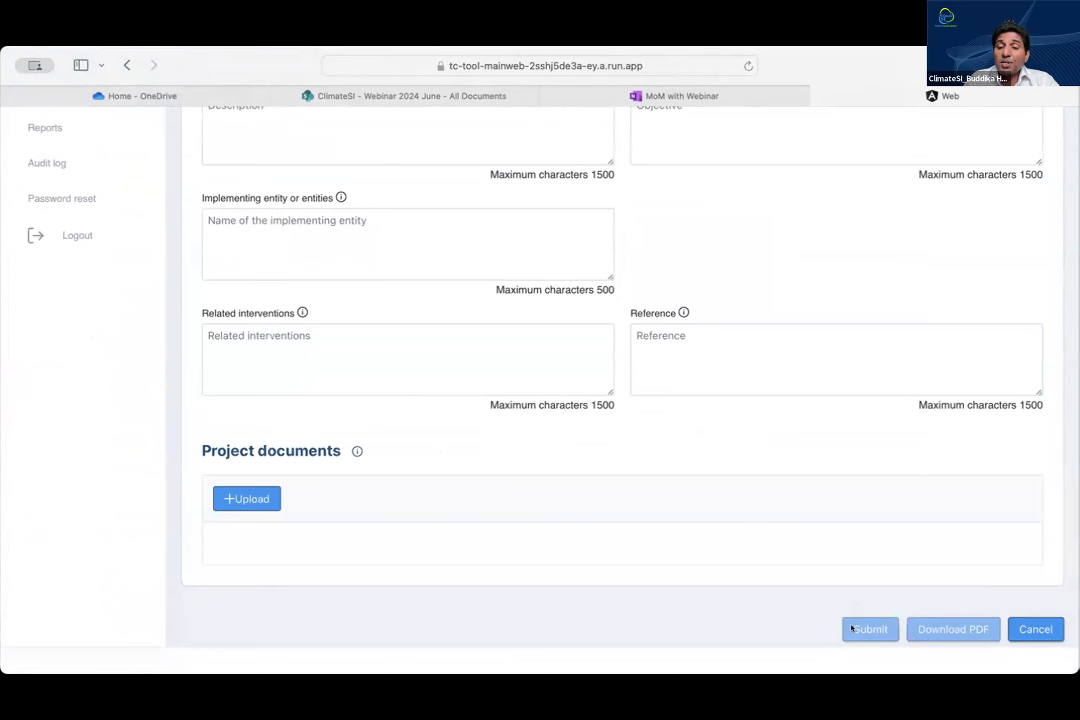
pyautogui.scroll(15, 852, 628)
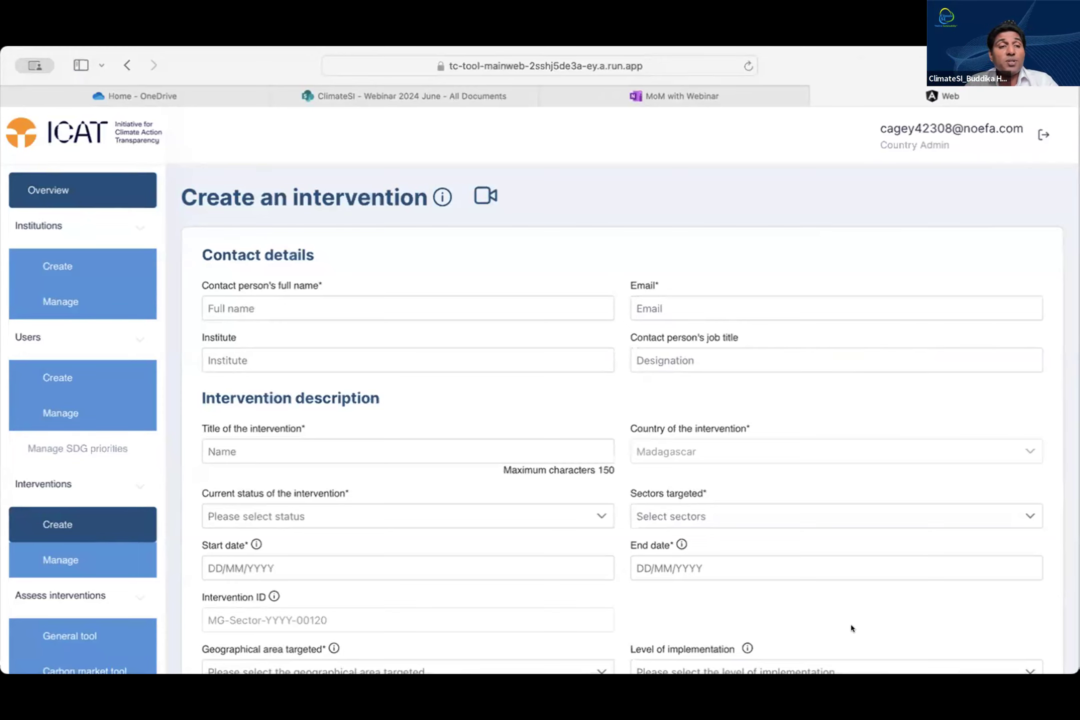
# Open the list of existing interventions and view the full record of "Assess disruptive innovation and behaviors in support of climate action in Madagascar"
pyautogui.scroll(-2, 225, 560)
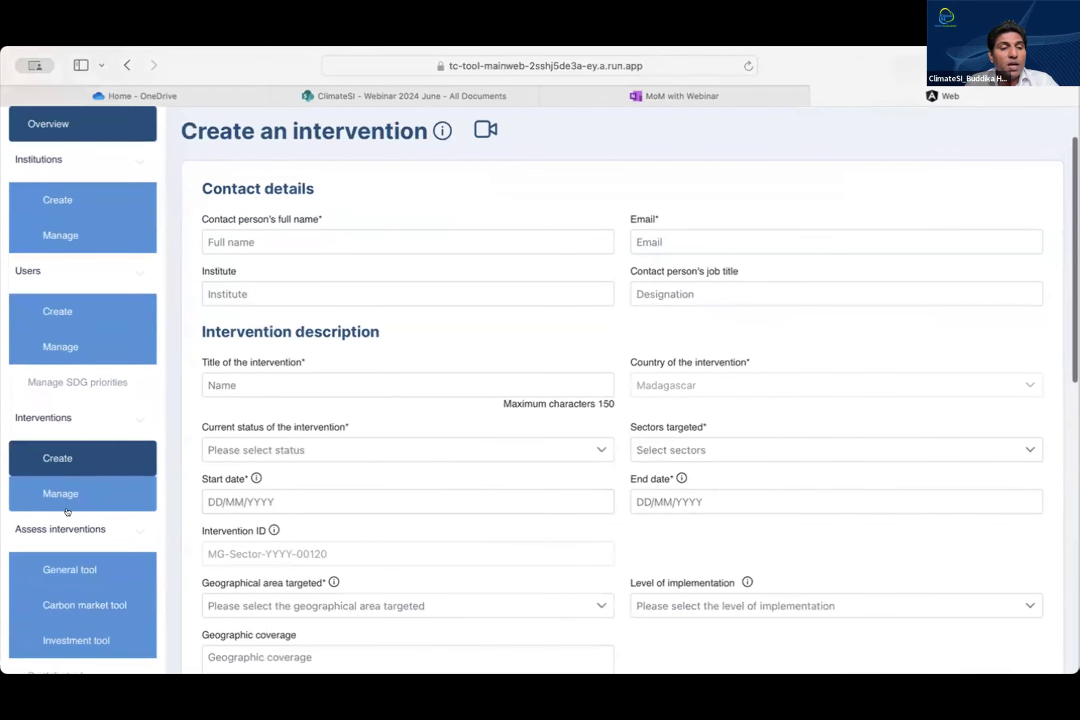
pyautogui.click(67, 493)
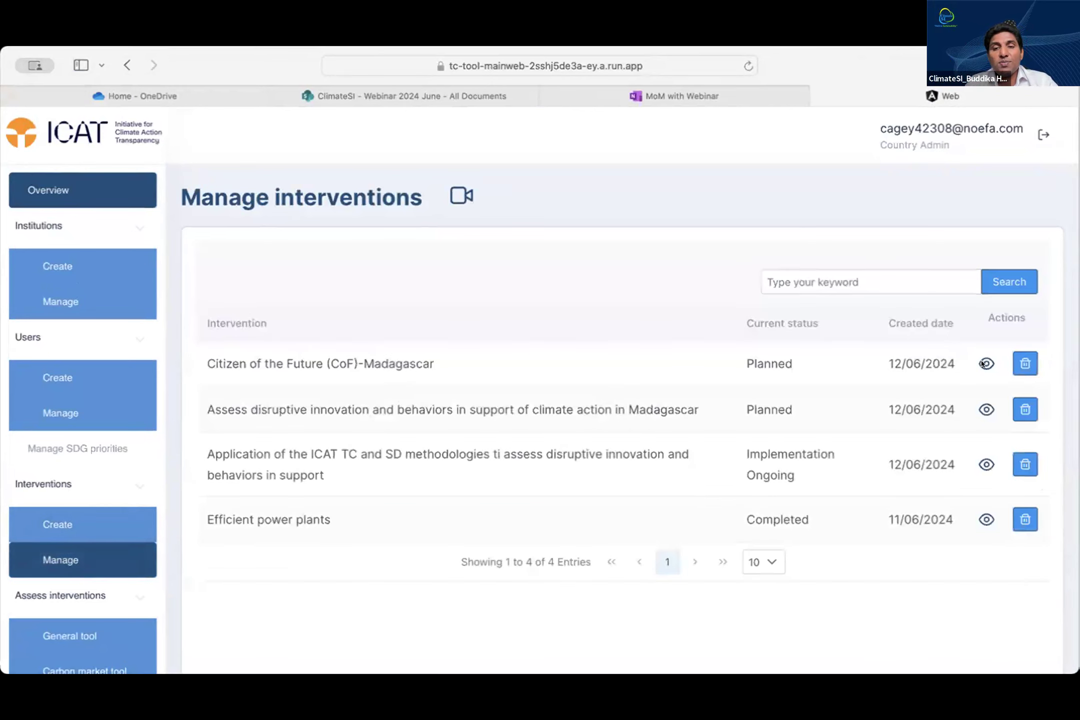
pyautogui.click(981, 404)
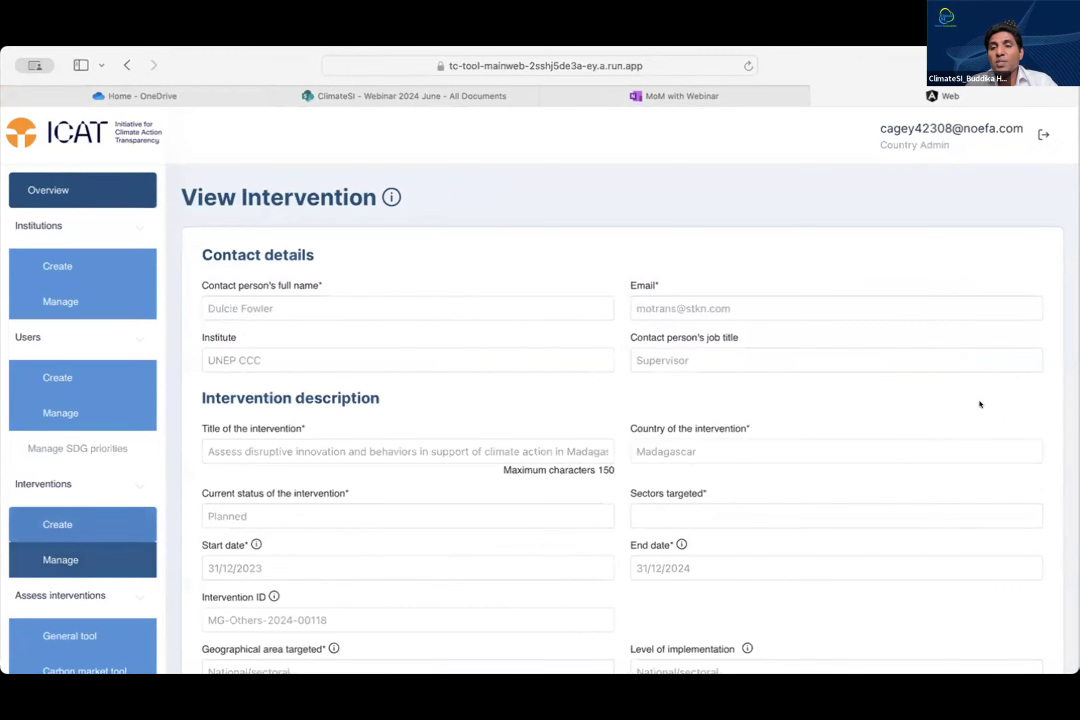
pyautogui.scroll(-15, 849, 439)
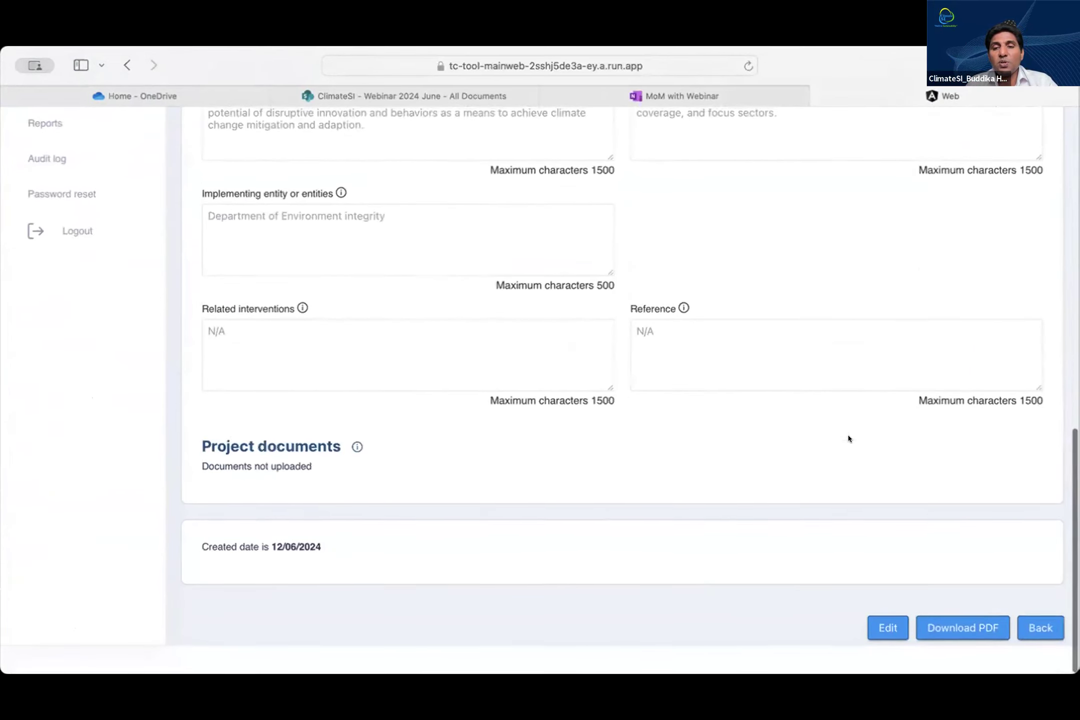
# Open the viewed intervention for editing and look over its editable fields and project documents section
pyautogui.click(876, 631)
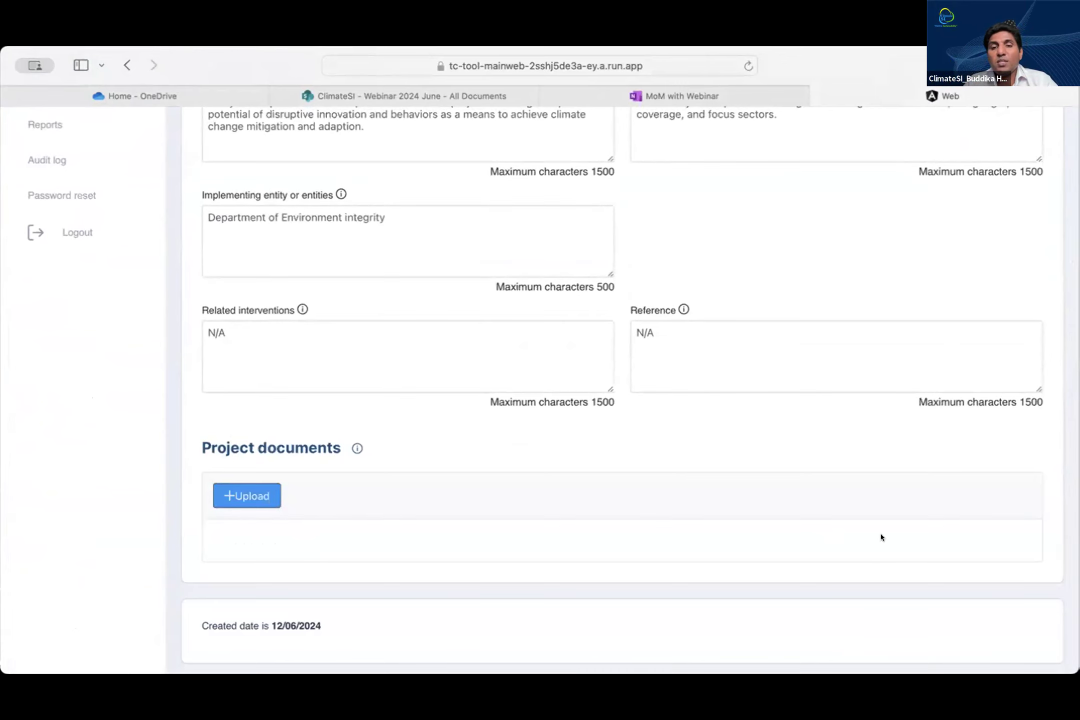
pyautogui.scroll(-2, 882, 538)
pyautogui.scroll(15, 881, 538)
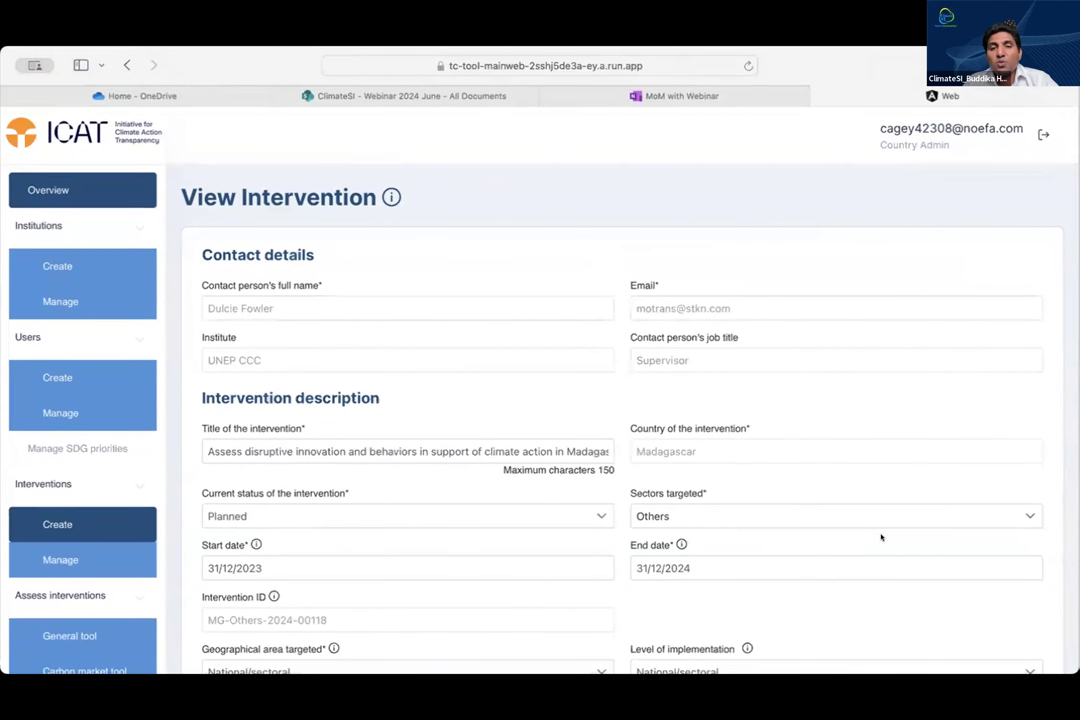
pyautogui.scroll(-5, 108, 505)
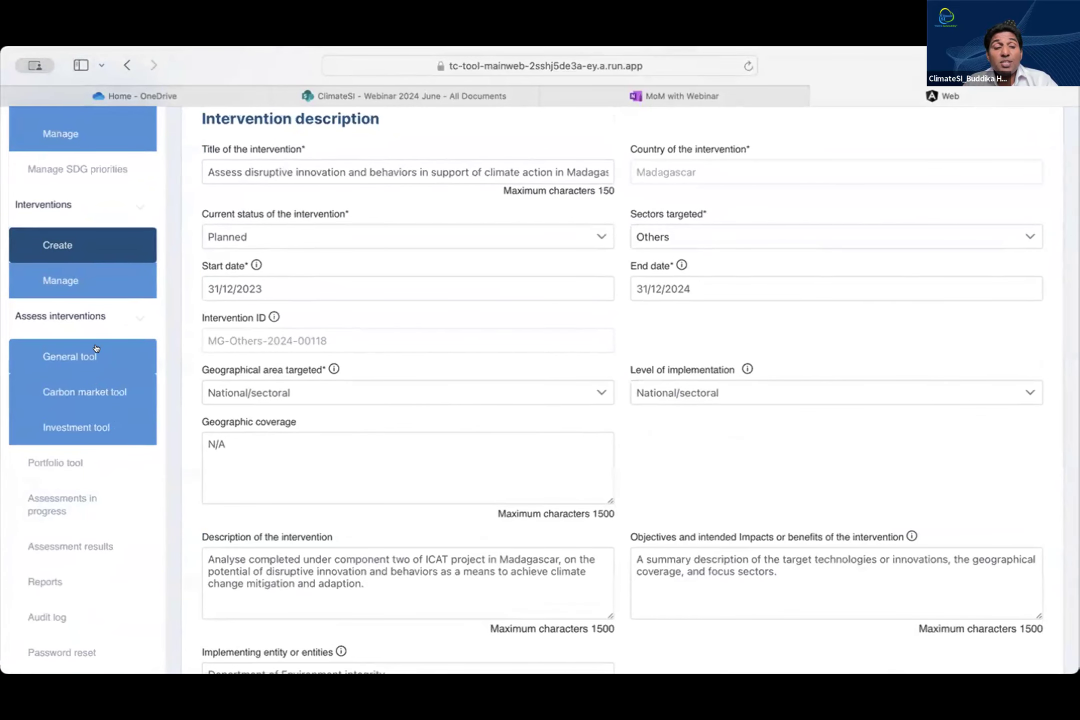
# Open the guide for choosing an assessment tool and answer Yes to evaluating a set of multiple interventions
pyautogui.click(81, 318)
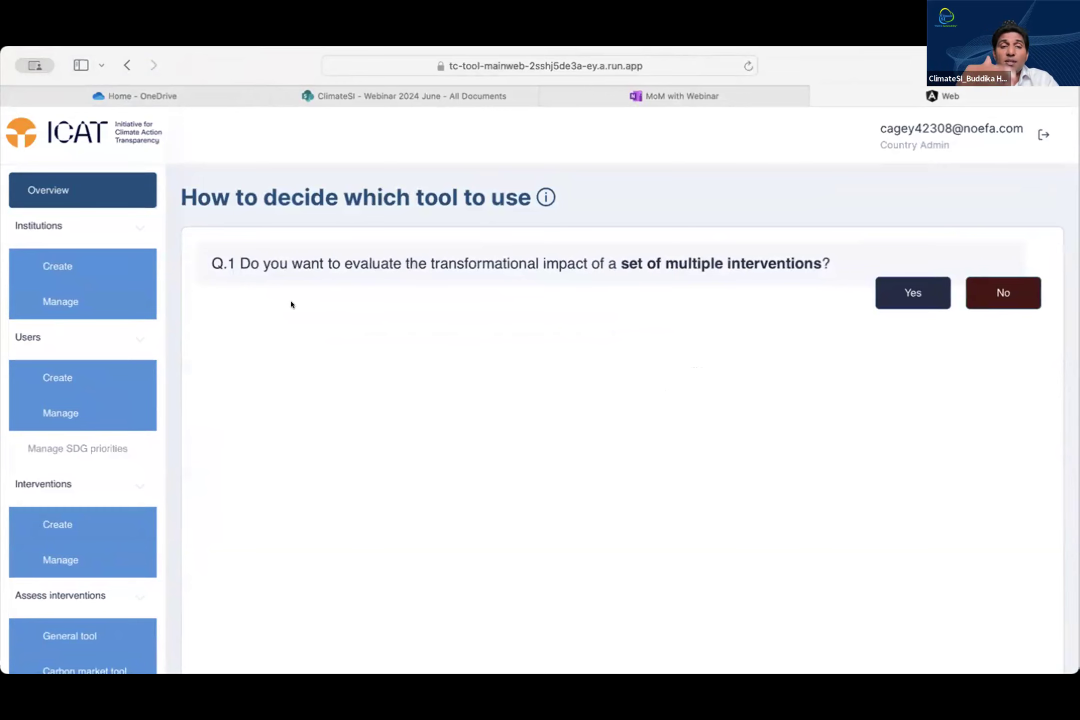
pyautogui.moveTo(539, 198)
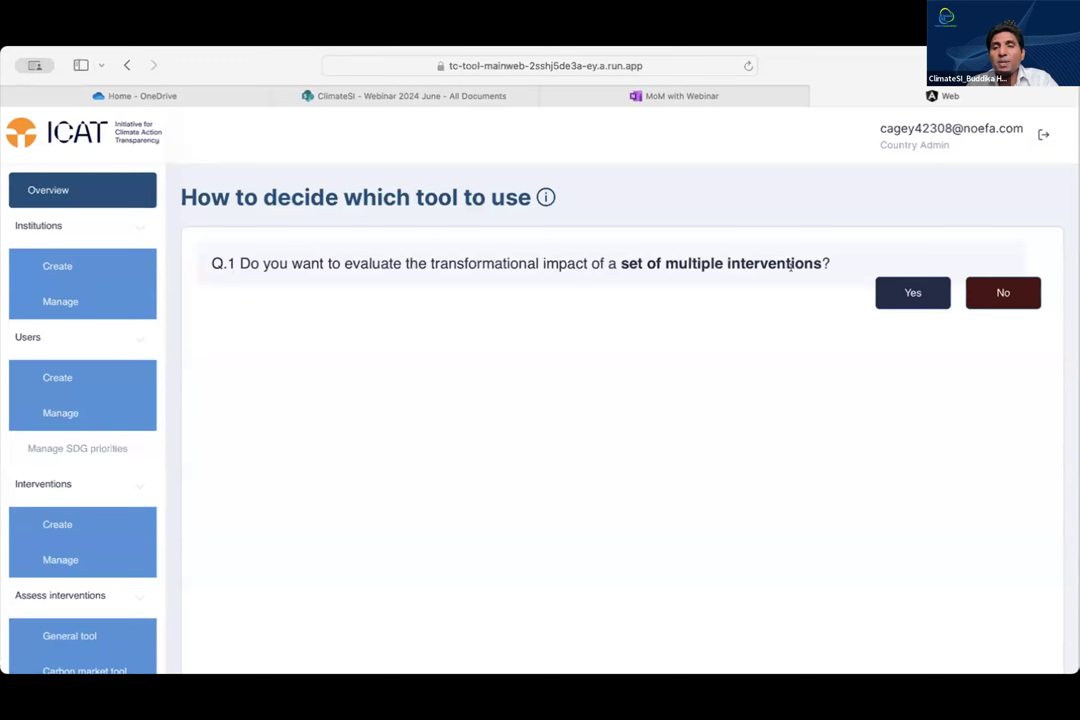
pyautogui.click(891, 295)
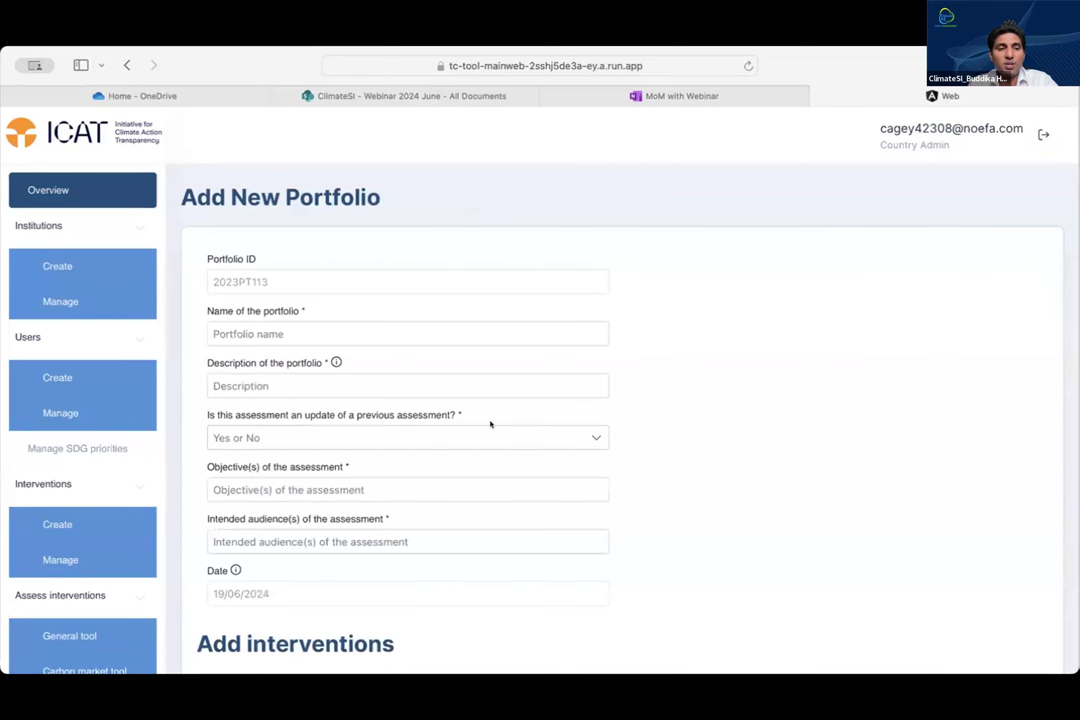
pyautogui.scroll(-3, 120, 525)
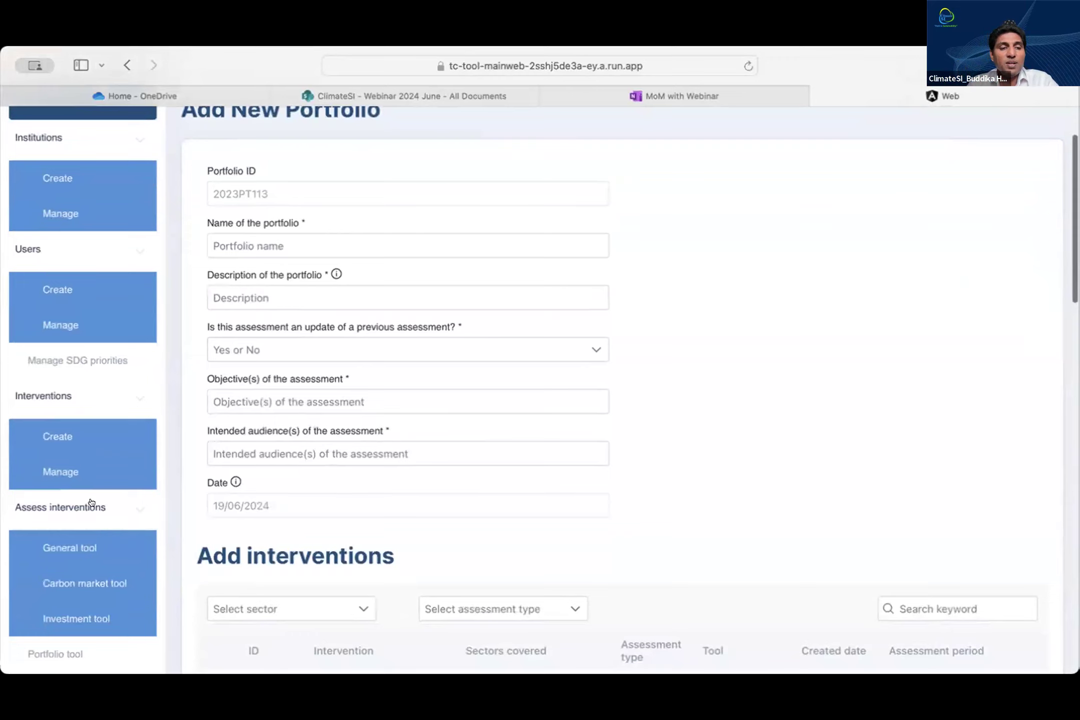
# Reopen the tool guide, answer No to multiple interventions, and select the "Application of the ICAT TC and SD methodologies" intervention with Ex-ante assessment
pyautogui.click(91, 502)
pyautogui.click(989, 295)
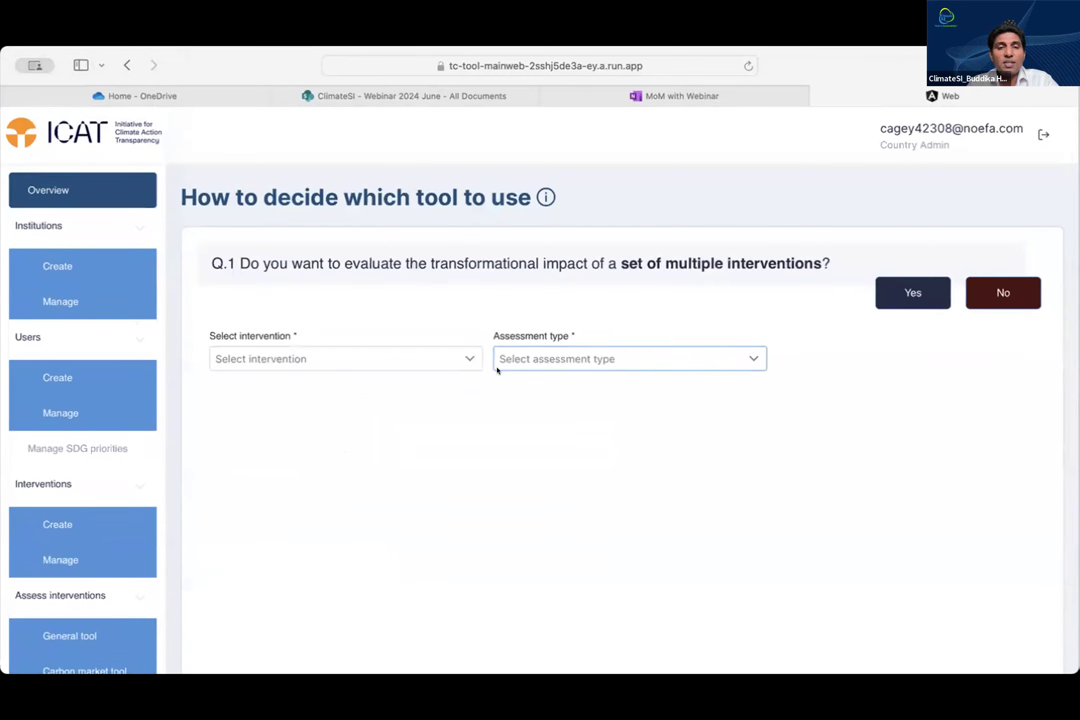
pyautogui.click(465, 359)
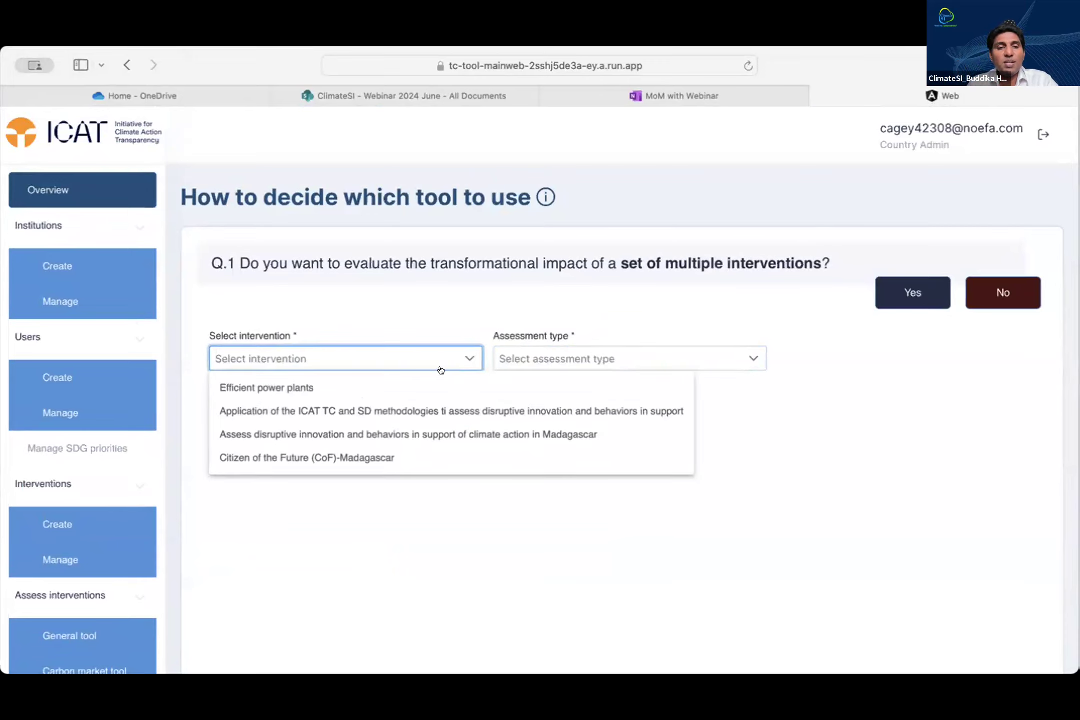
pyautogui.click(395, 410)
pyautogui.click(560, 356)
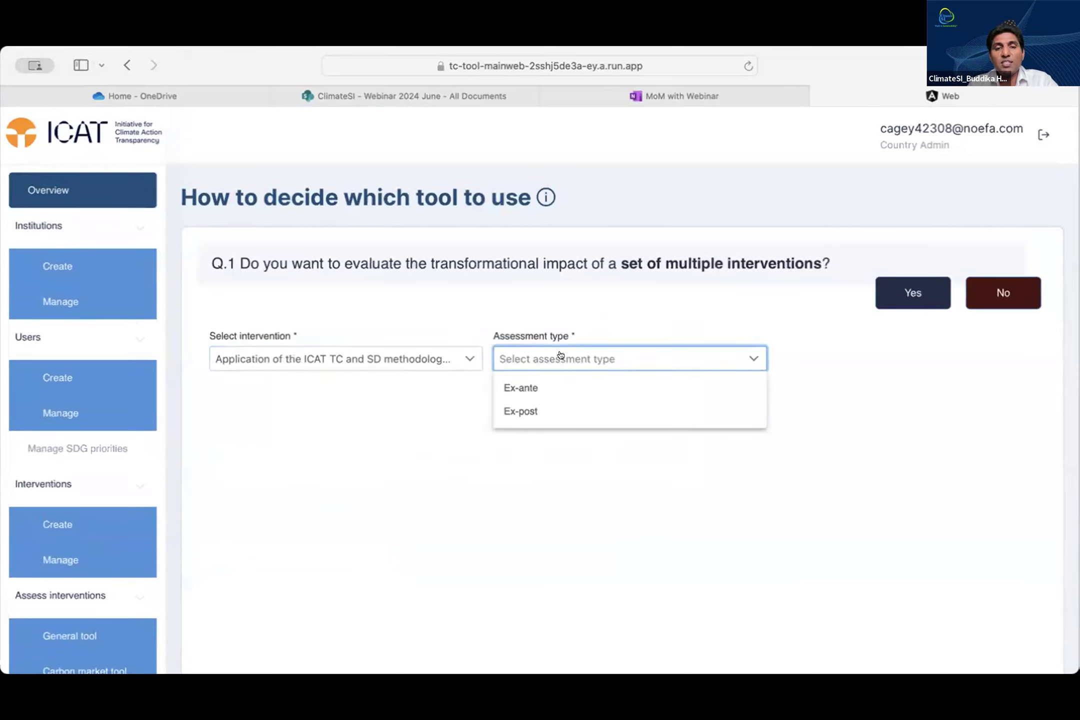
pyautogui.click(543, 380)
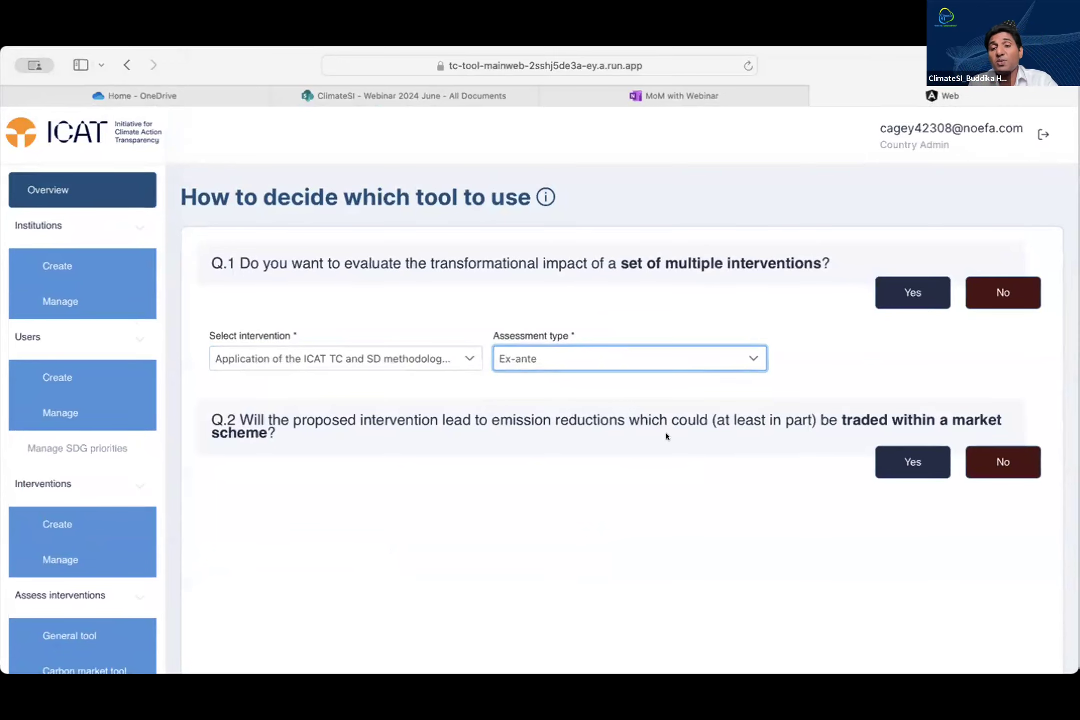
# Answer No to emission reductions traded within a market scheme and read the follow-up question on financing sources
pyautogui.click(984, 464)
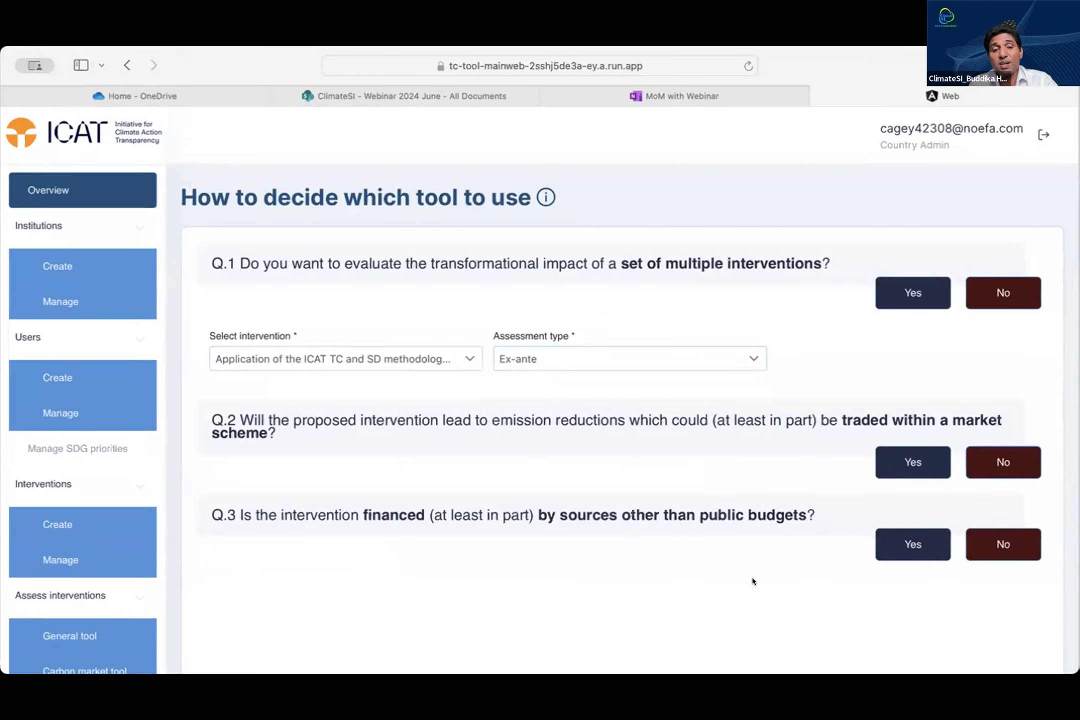
pyautogui.scroll(-1, 752, 578)
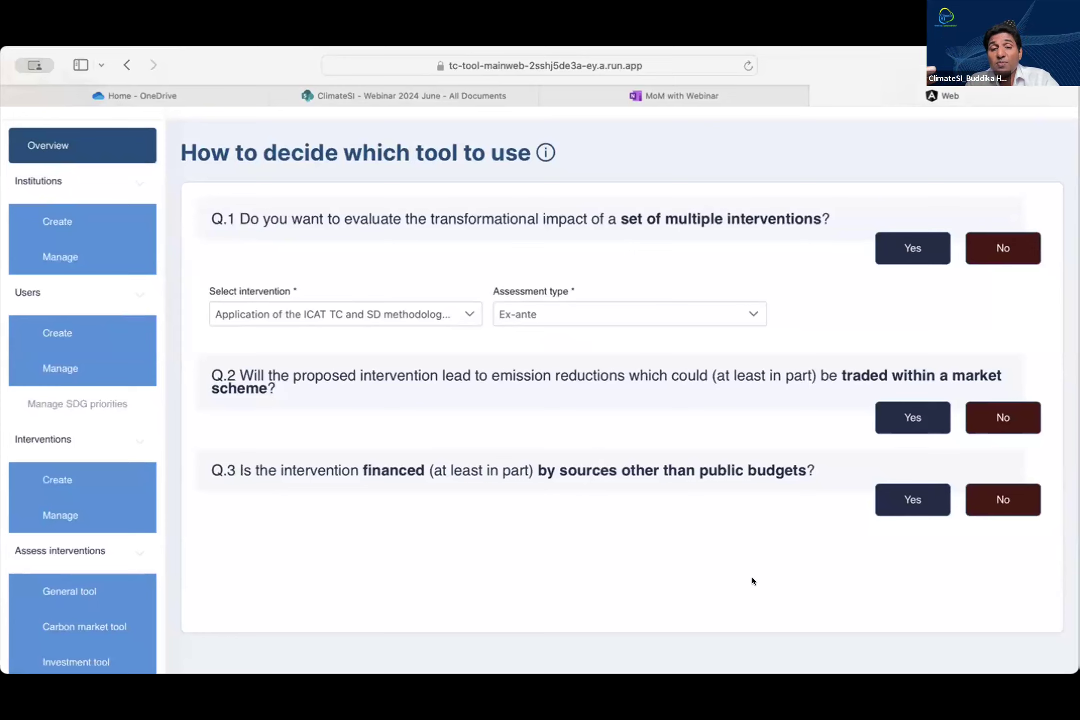
pyautogui.scroll(-2, 752, 577)
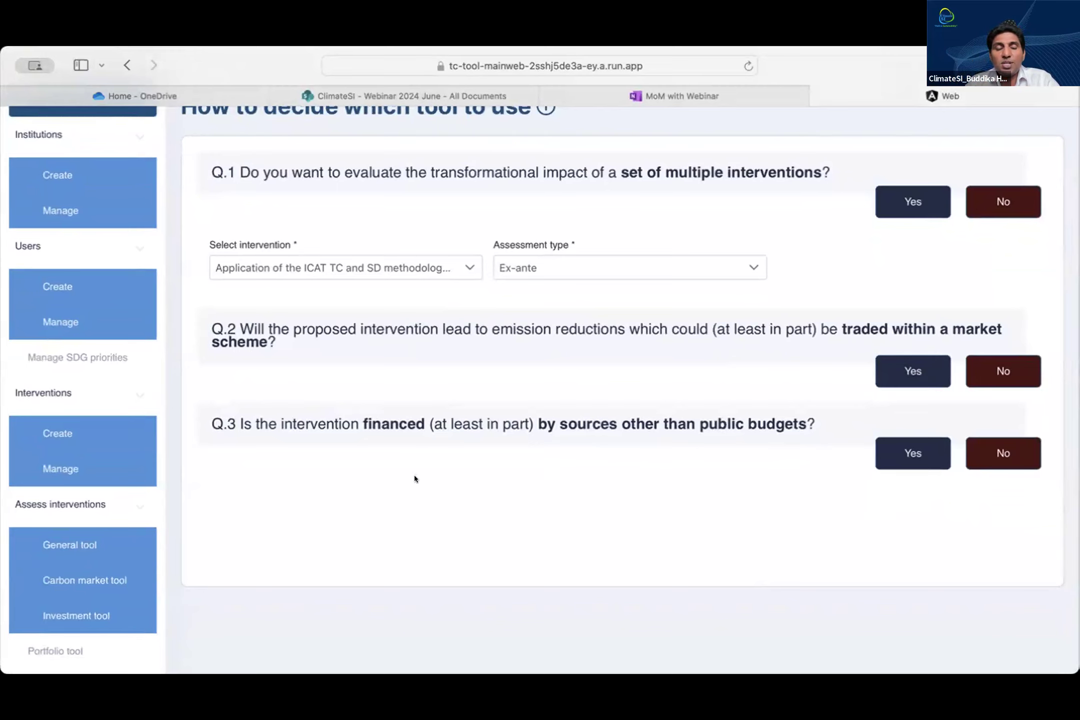
# Open the intervention assessment form for the Carbon market tool
pyautogui.scroll(-3, 415, 475)
pyautogui.scroll(-2, 100, 513)
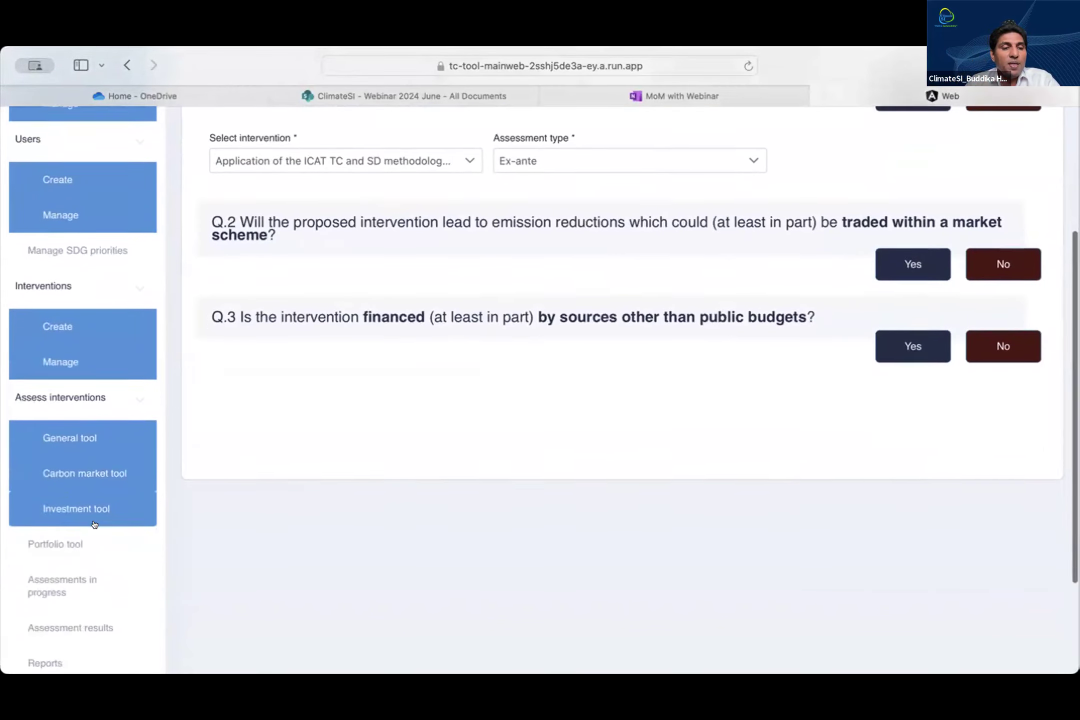
pyautogui.click(98, 469)
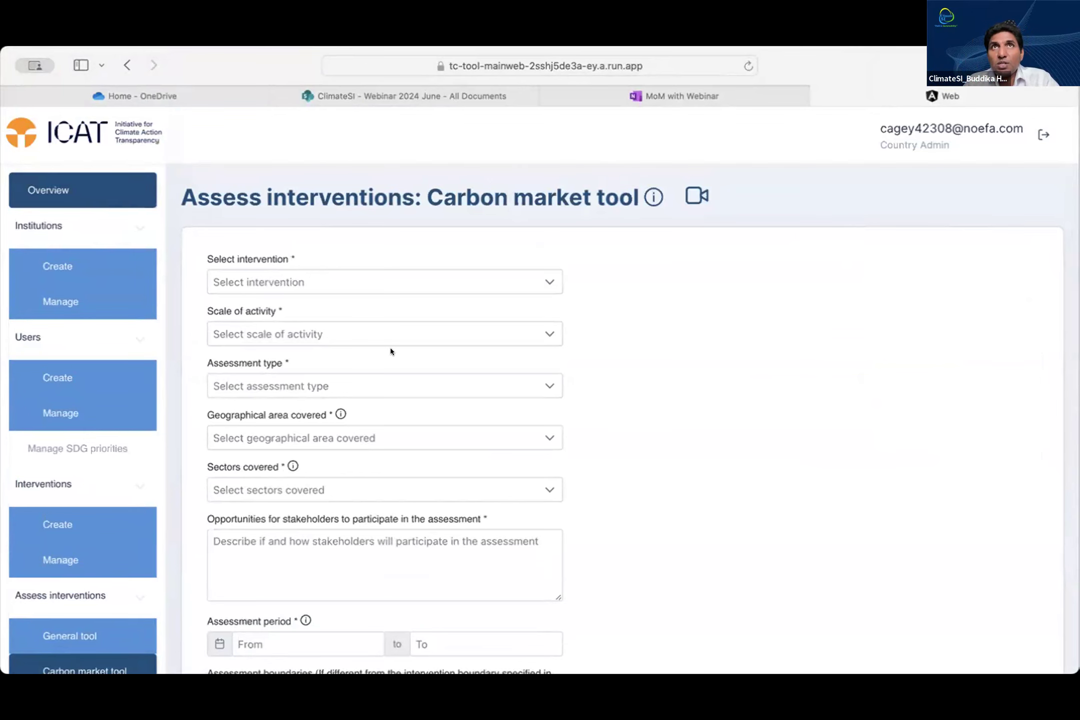
# Examine the Carbon market tool form, from the intervention and assessment details to the transformational vision and barriers sections
pyautogui.scroll(-1, 391, 351)
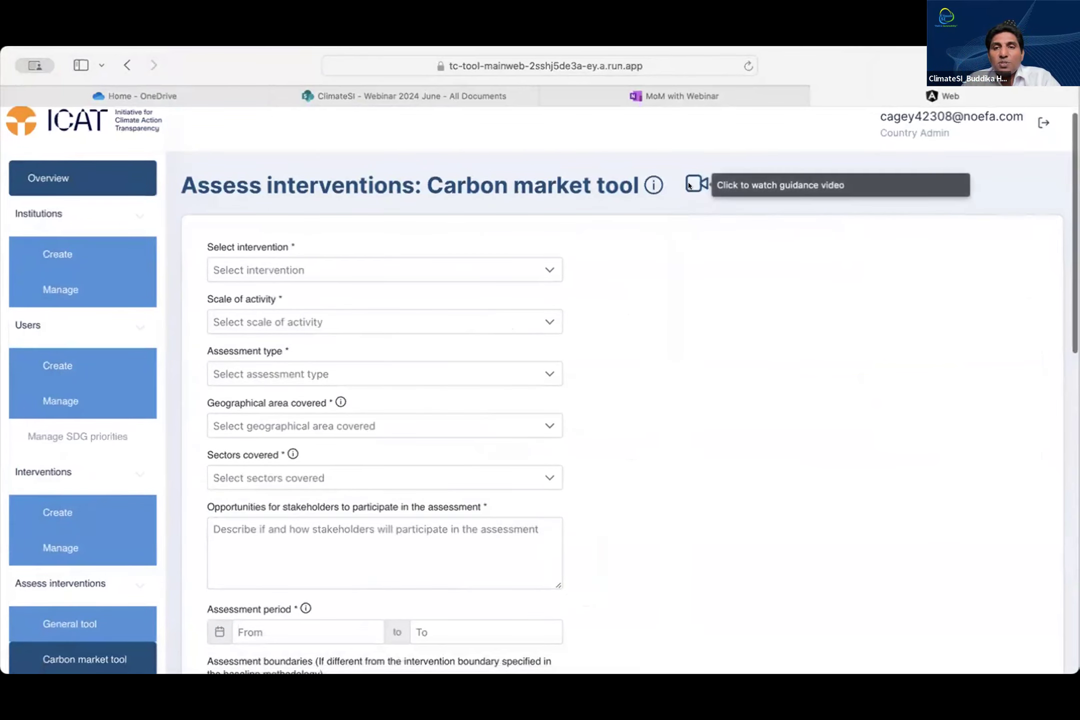
pyautogui.scroll(-3, 574, 316)
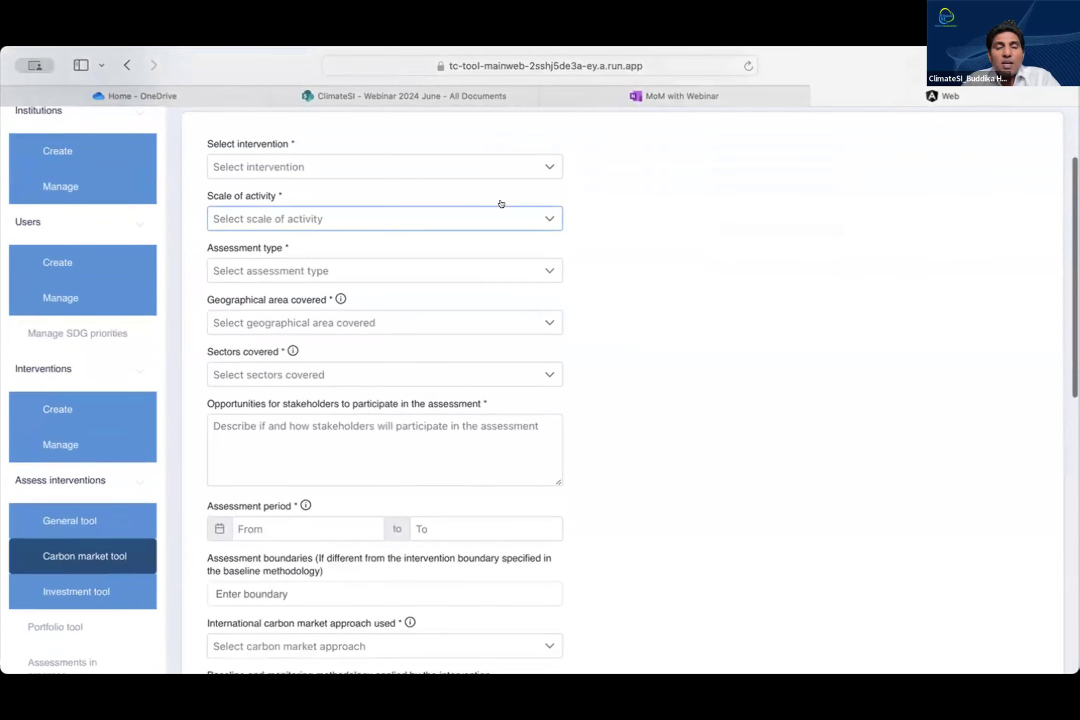
pyautogui.scroll(1, 502, 202)
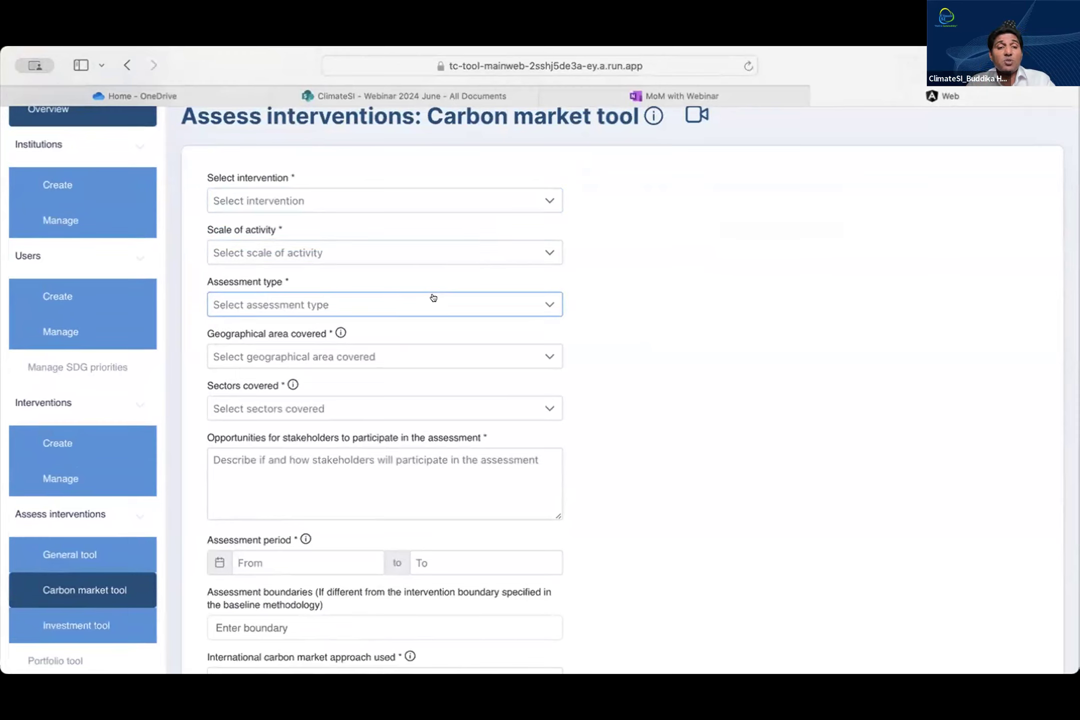
pyautogui.scroll(-5, 434, 298)
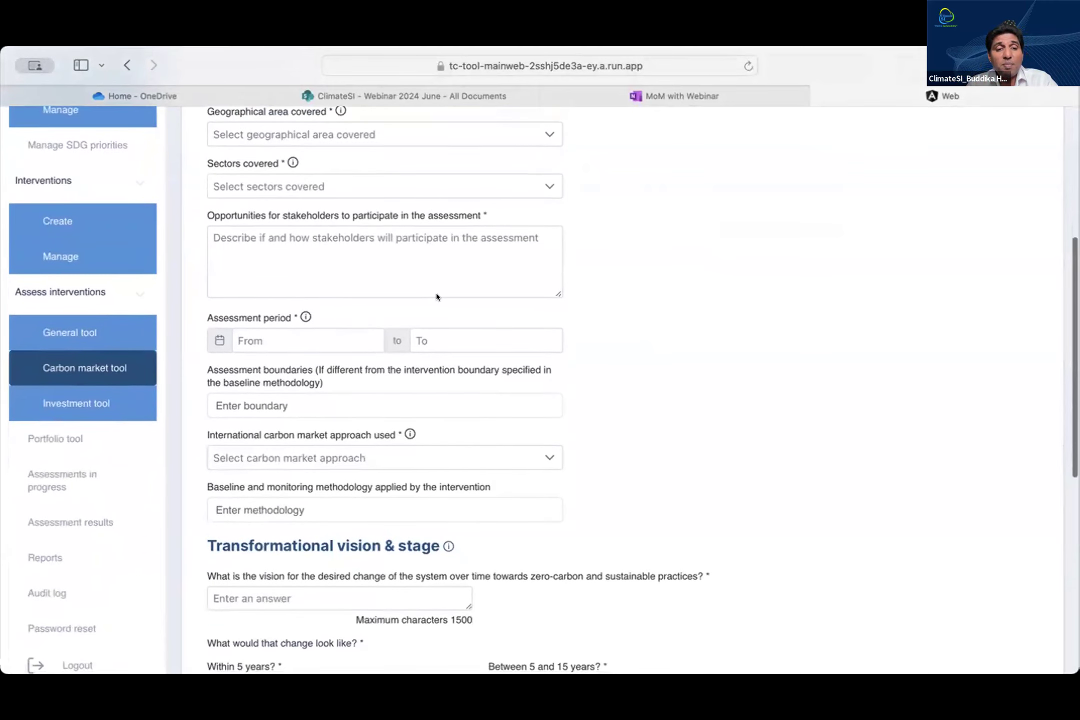
pyautogui.scroll(-7, 437, 297)
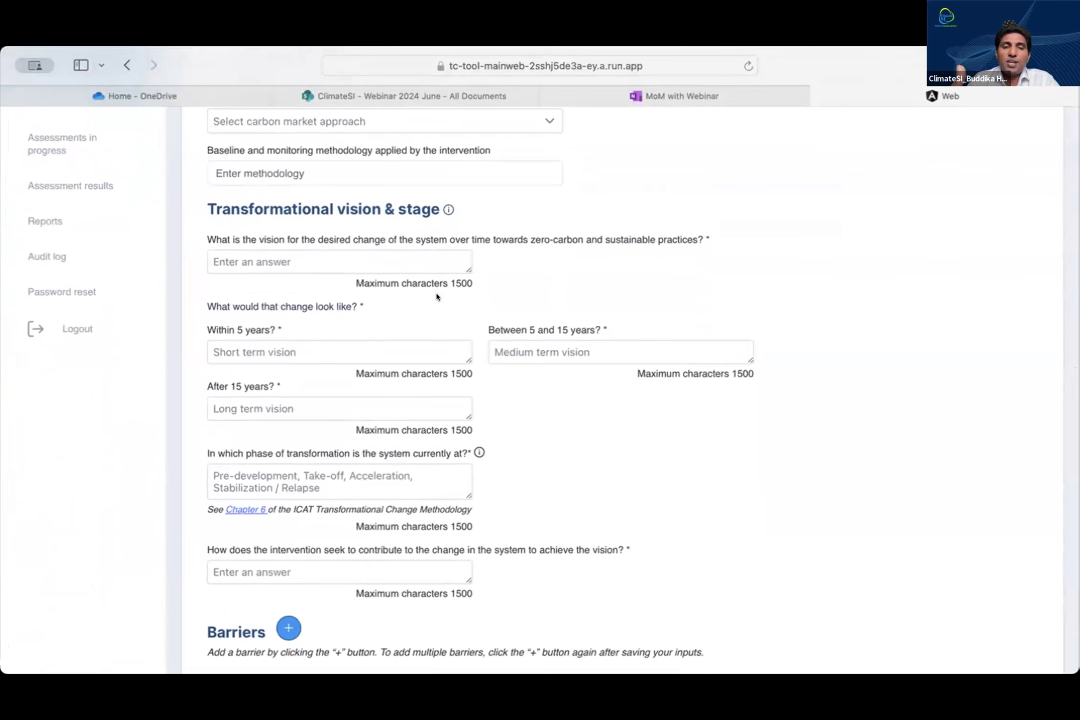
pyautogui.scroll(-3, 436, 297)
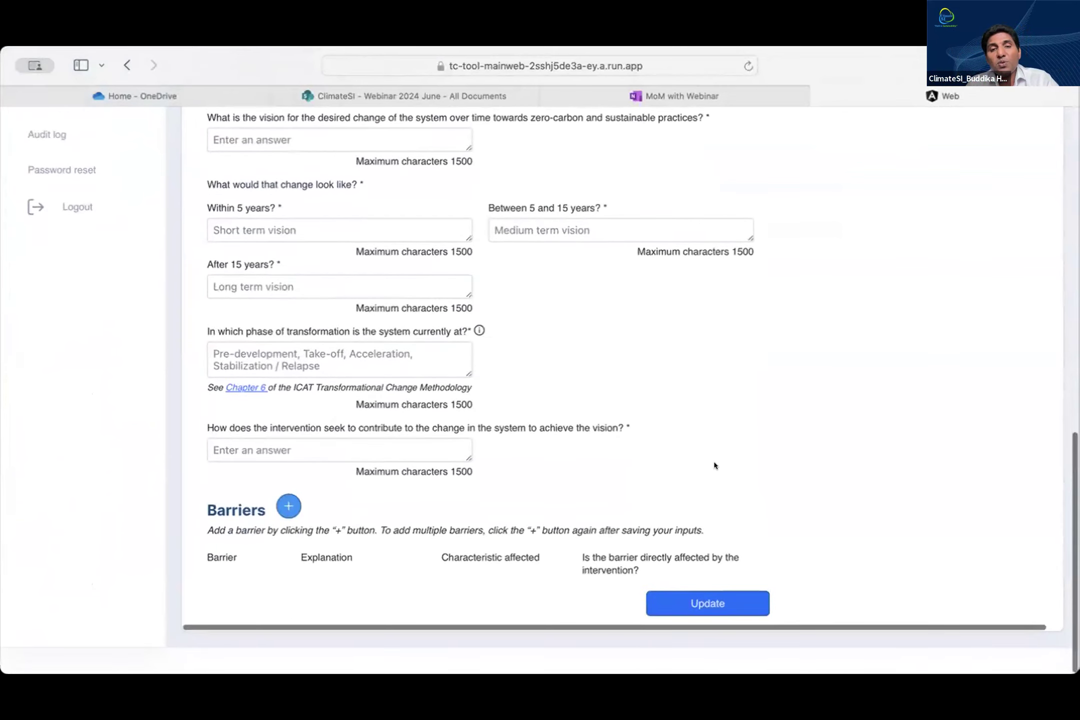
pyautogui.scroll(9, 715, 449)
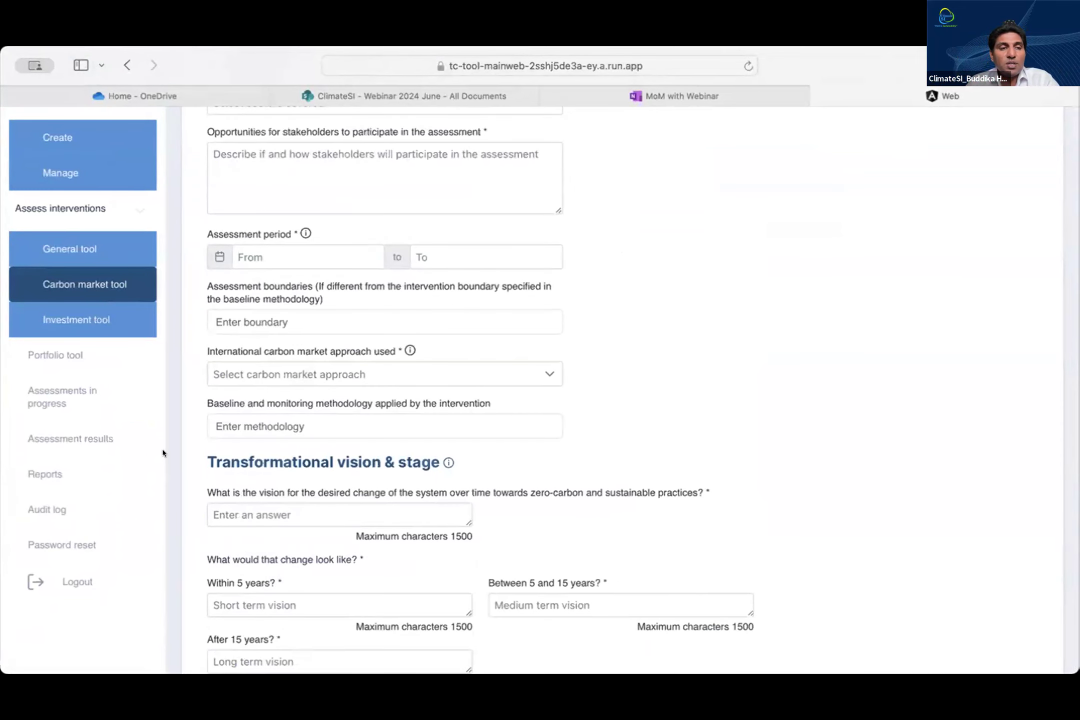
# From the assessments in progress, continue the "Citizen of the Future (CoF)-Madagascar" Carbon market tool assessment and dismiss the criteria notice
pyautogui.click(73, 395)
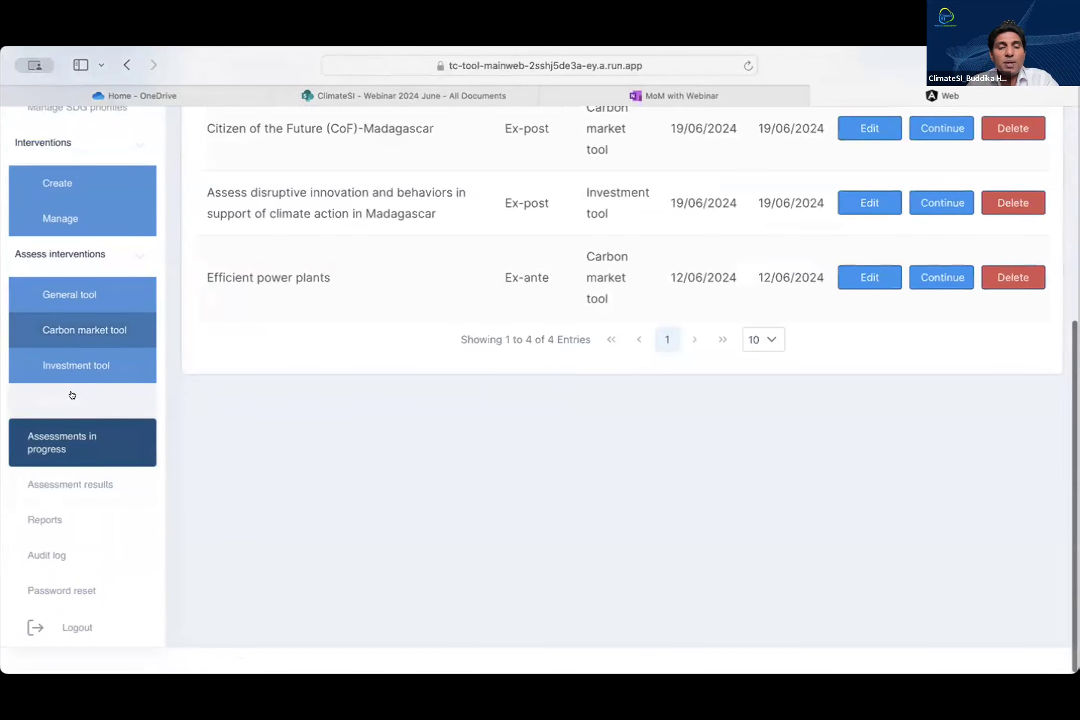
pyautogui.scroll(5, 353, 345)
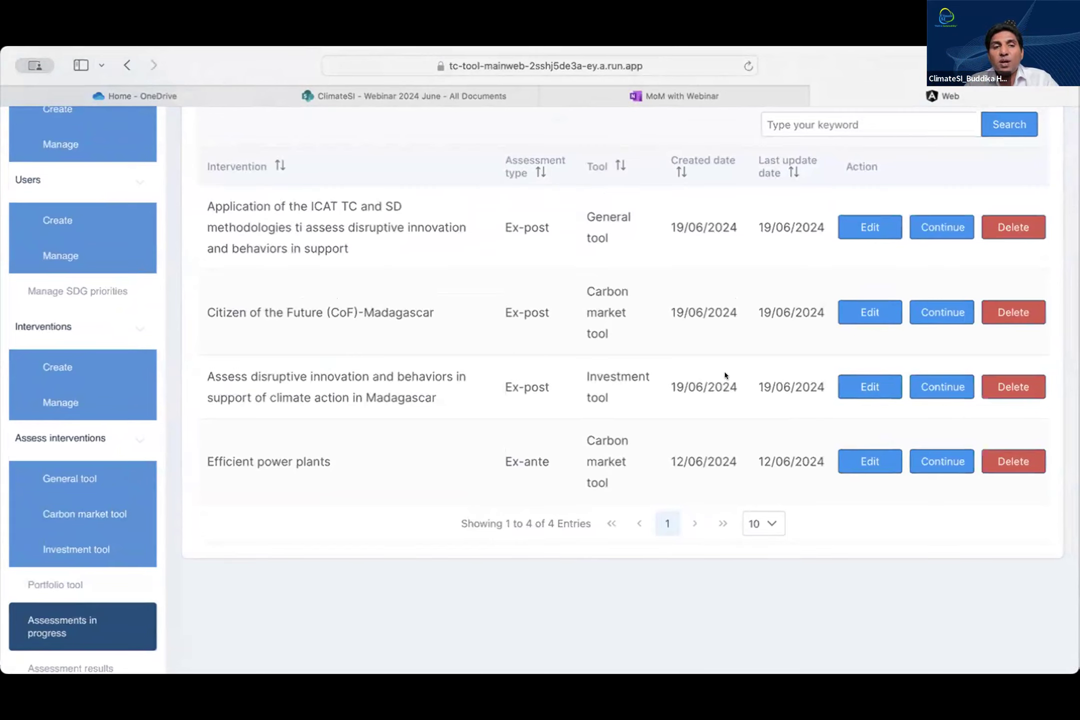
pyautogui.click(940, 312)
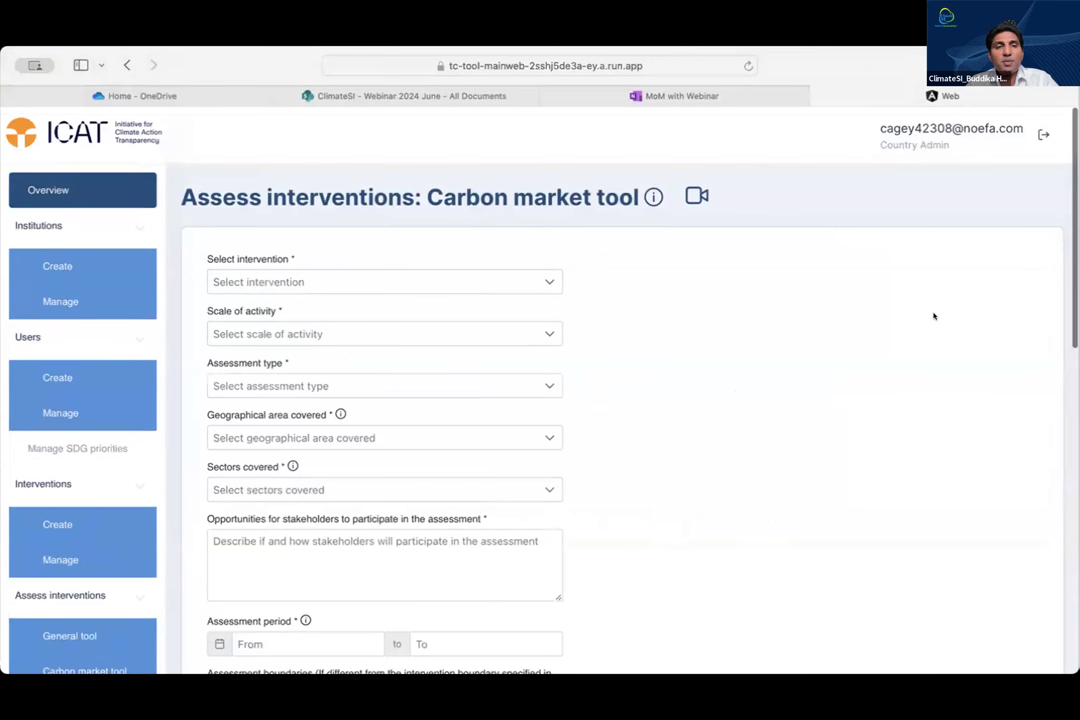
pyautogui.scroll(-10, 773, 390)
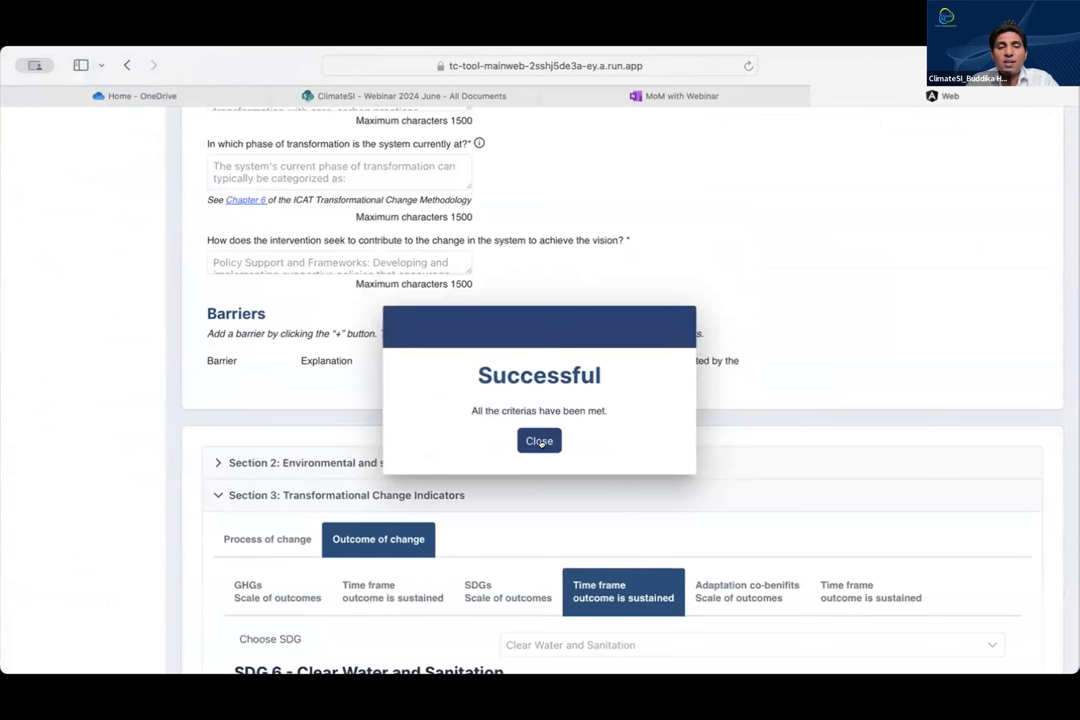
pyautogui.click(541, 442)
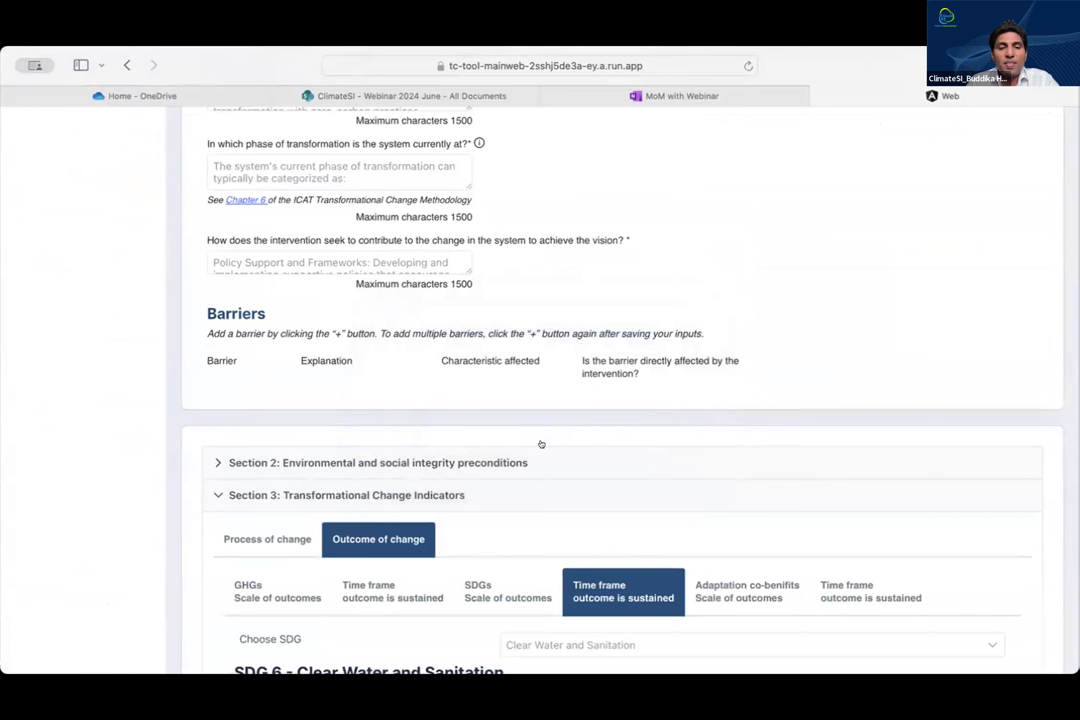
# Expand Section 2, Environmental and social integrity preconditions, and examine the Criterion 1 questions on safeguards for environmental integrity with their answer and justification fields
pyautogui.click(215, 462)
pyautogui.scroll(-3, 217, 460)
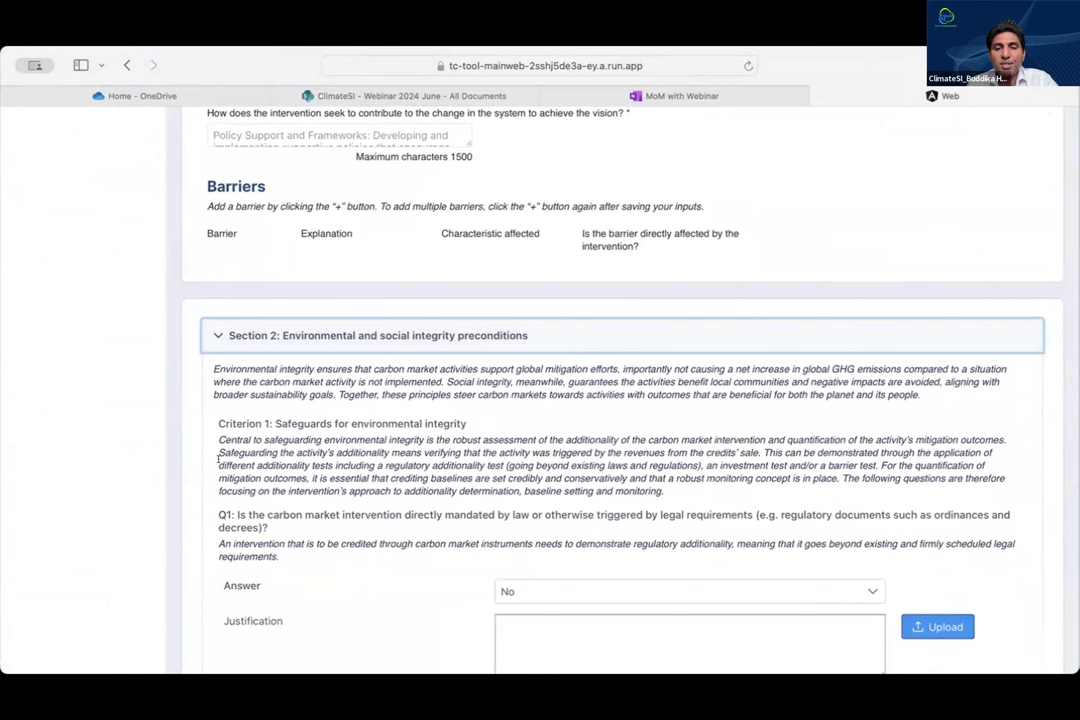
pyautogui.scroll(-10, 222, 440)
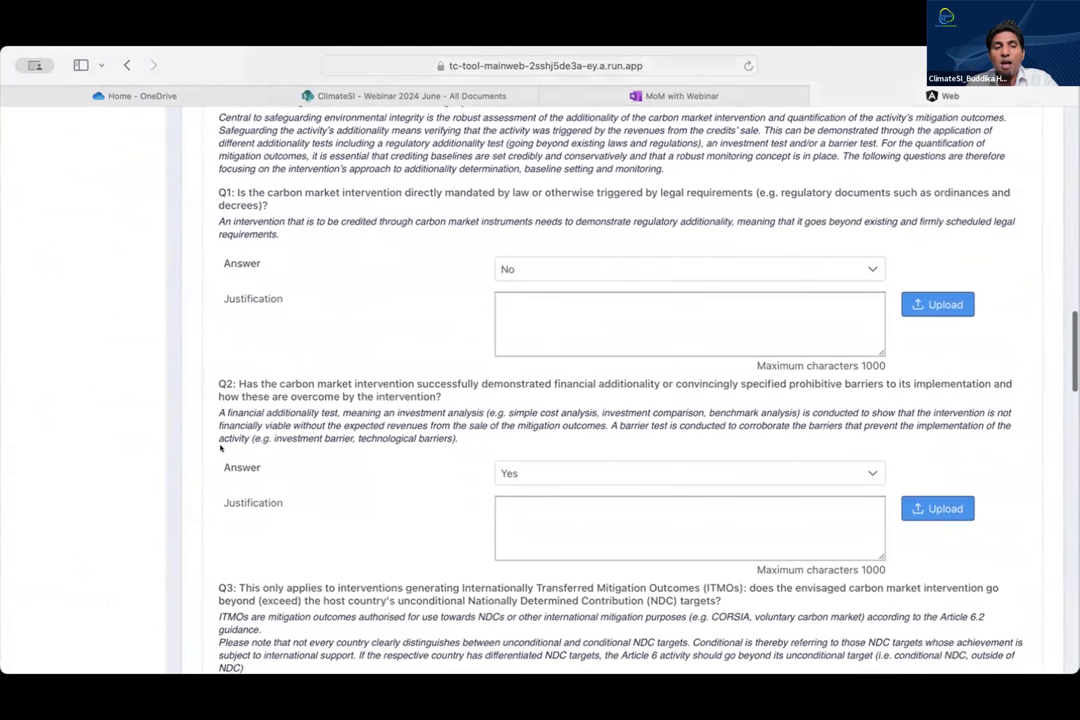
pyautogui.scroll(-7, 221, 448)
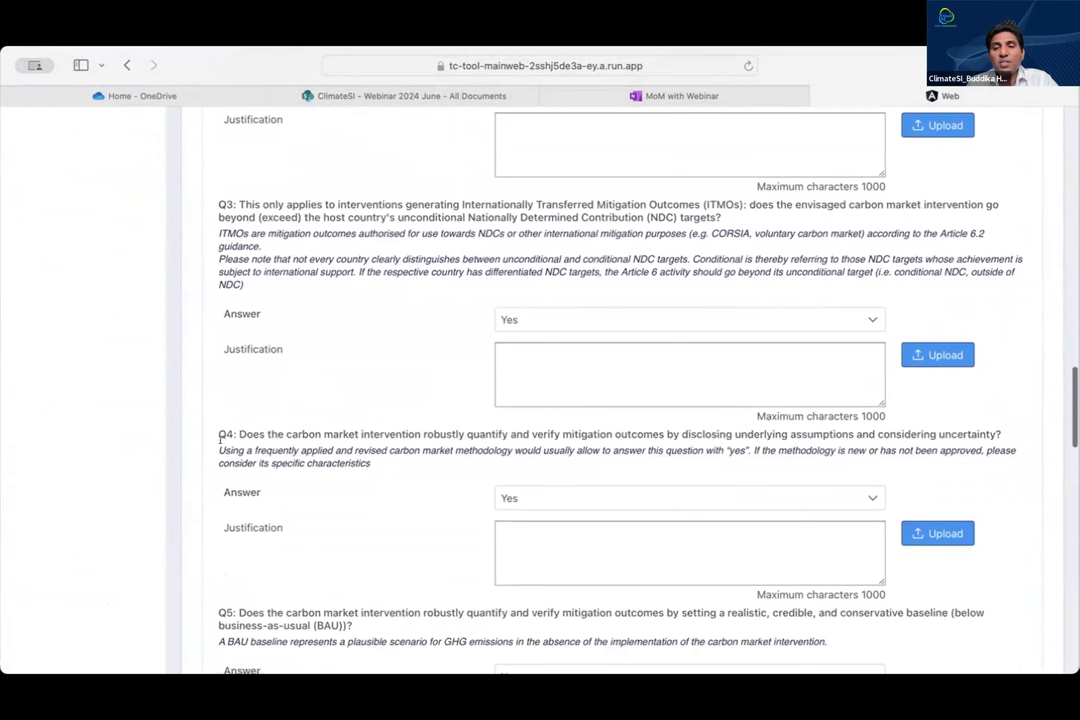
pyautogui.scroll(13, 220, 439)
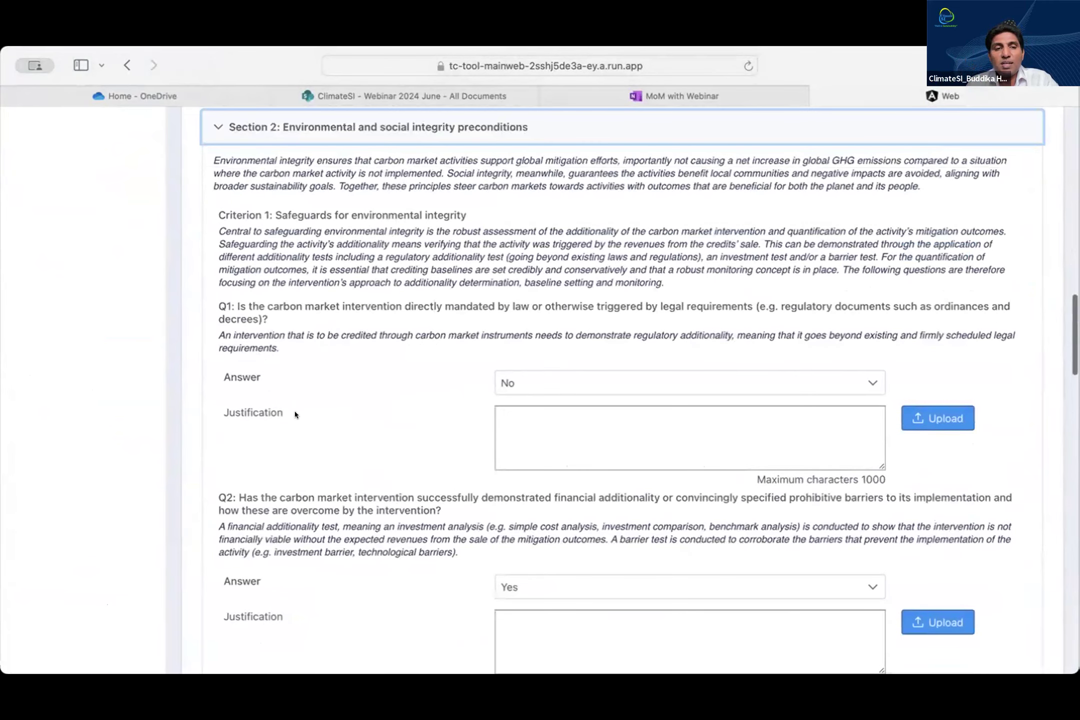
pyautogui.scroll(-1, 299, 413)
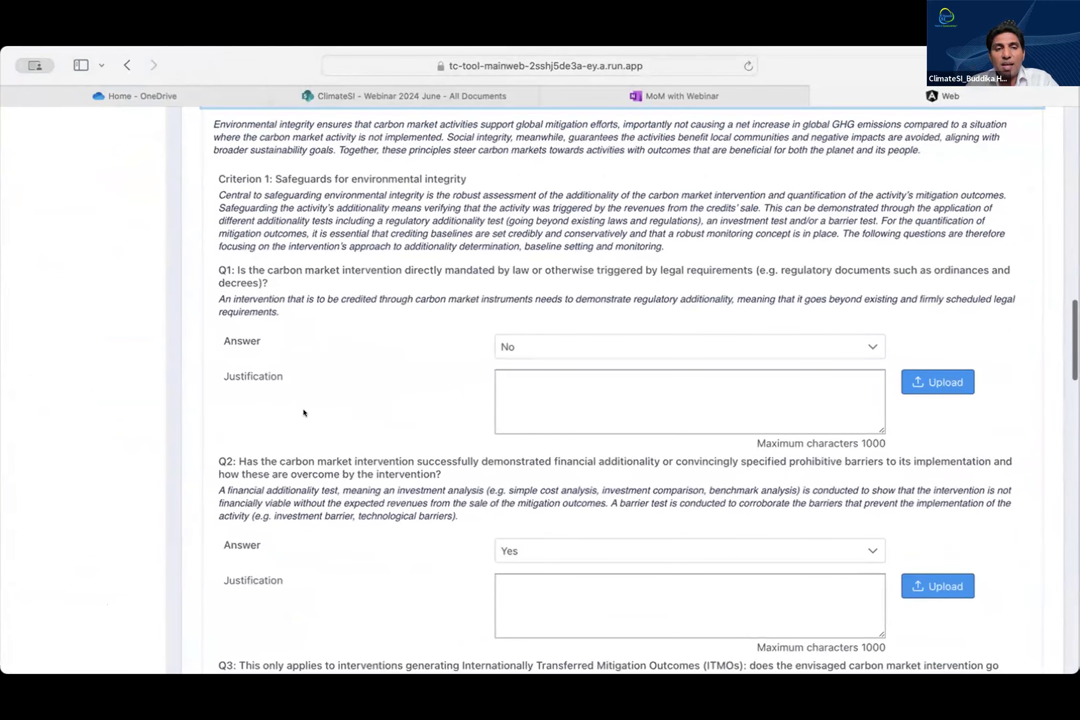
pyautogui.scroll(13, 303, 411)
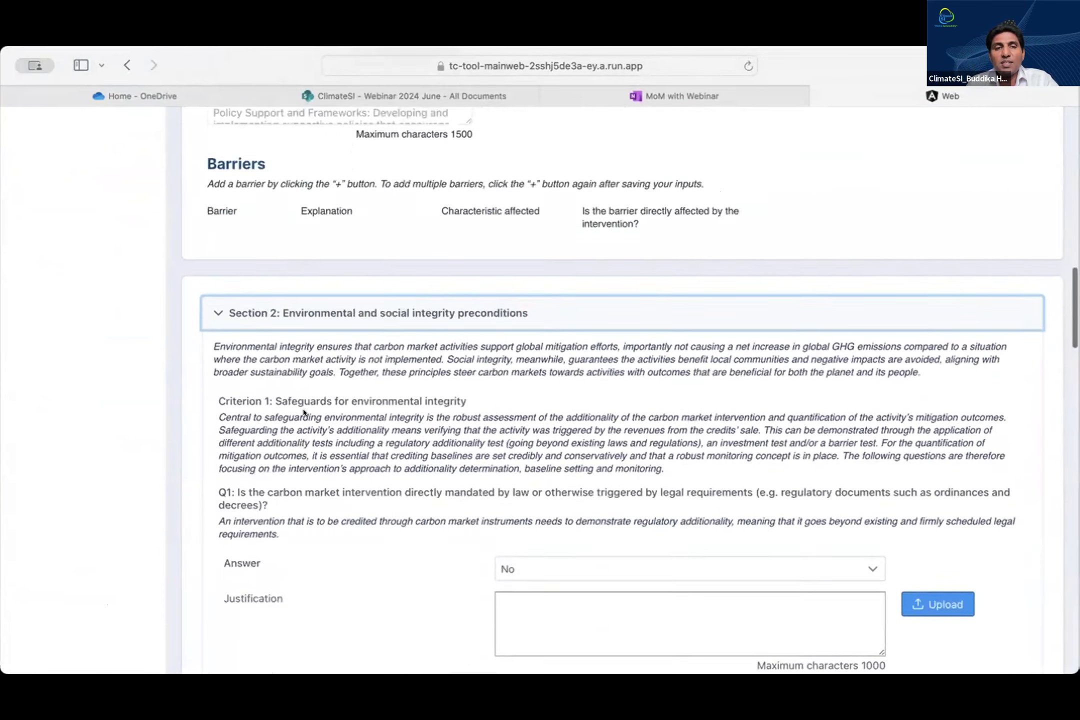
pyautogui.scroll(-5, 303, 412)
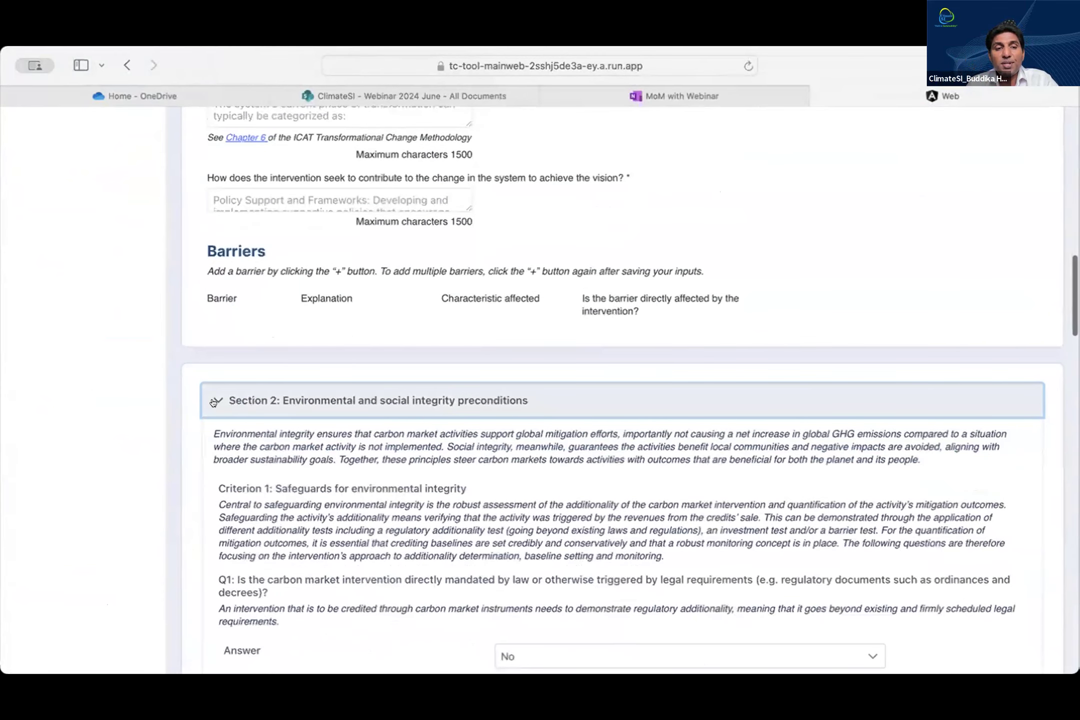
# Collapse Section 2 and view the outcome of change indicators in Section 3, Transformational Change Indicators
pyautogui.click(214, 401)
pyautogui.click(212, 432)
pyautogui.scroll(-5, 212, 431)
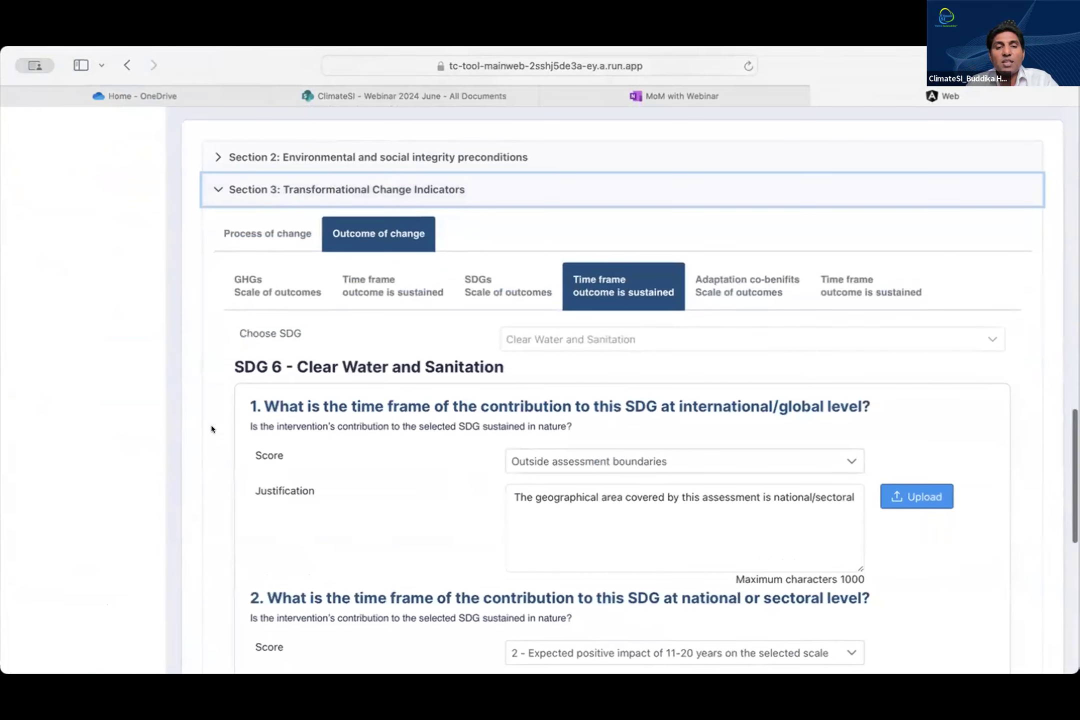
pyautogui.scroll(-1, 212, 430)
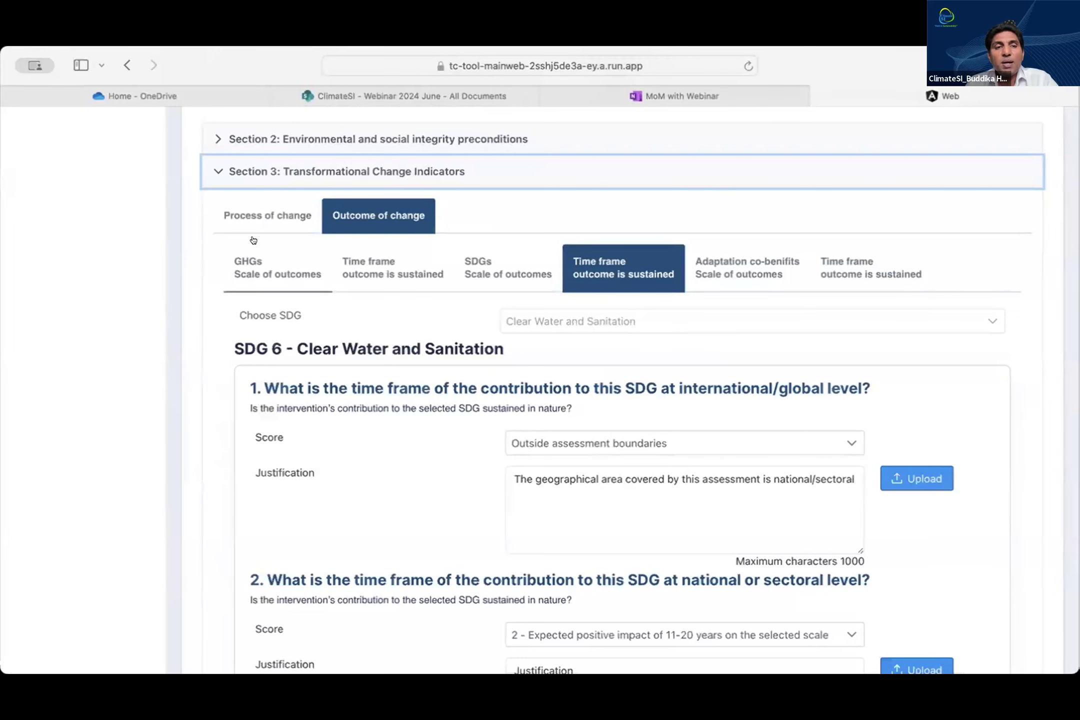
# Show the Process of change indicators and examine the Technology questions on Research and Development, Adoption and Scale up
pyautogui.click(266, 216)
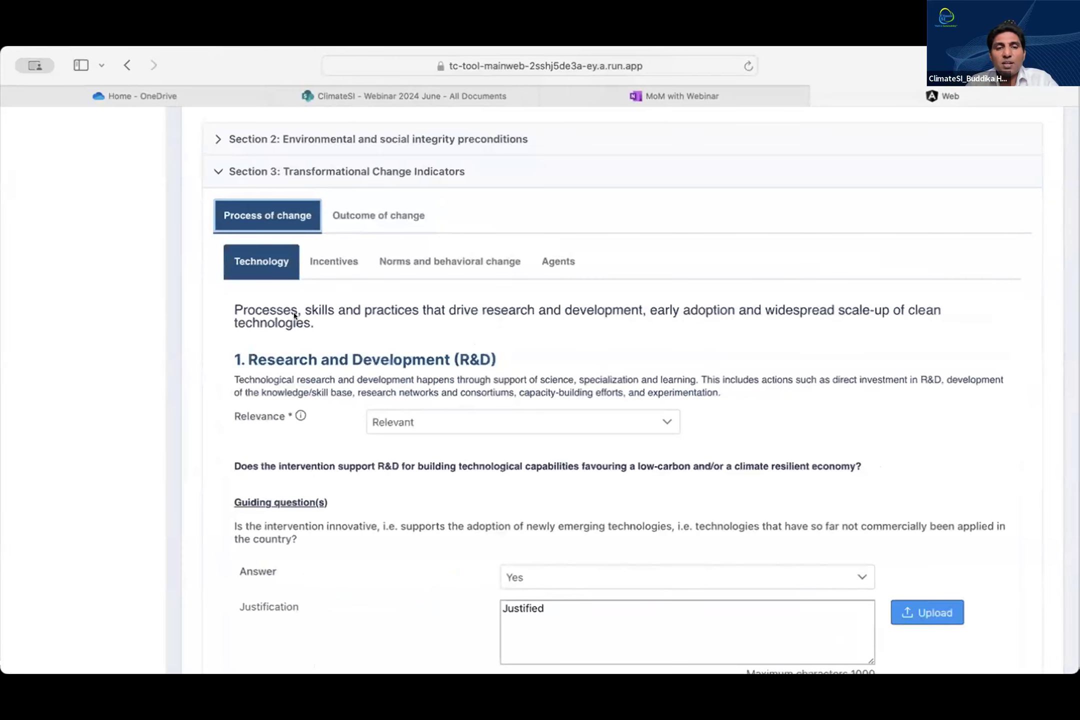
pyautogui.scroll(-2, 388, 450)
pyautogui.scroll(-10, 491, 412)
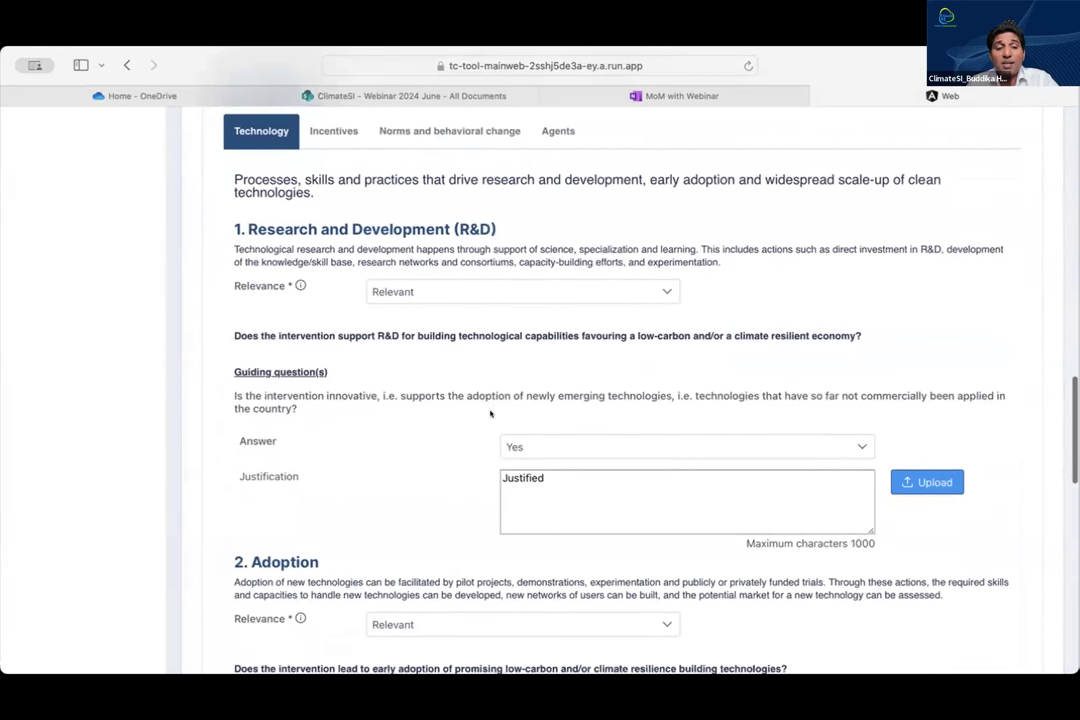
pyautogui.scroll(-10, 490, 413)
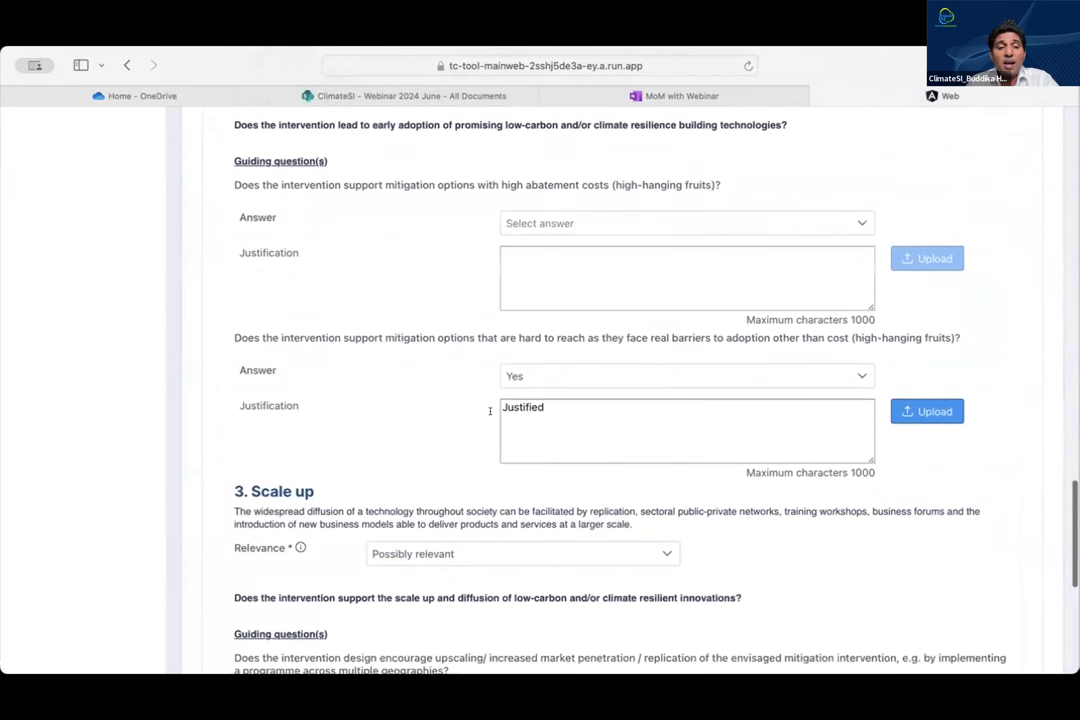